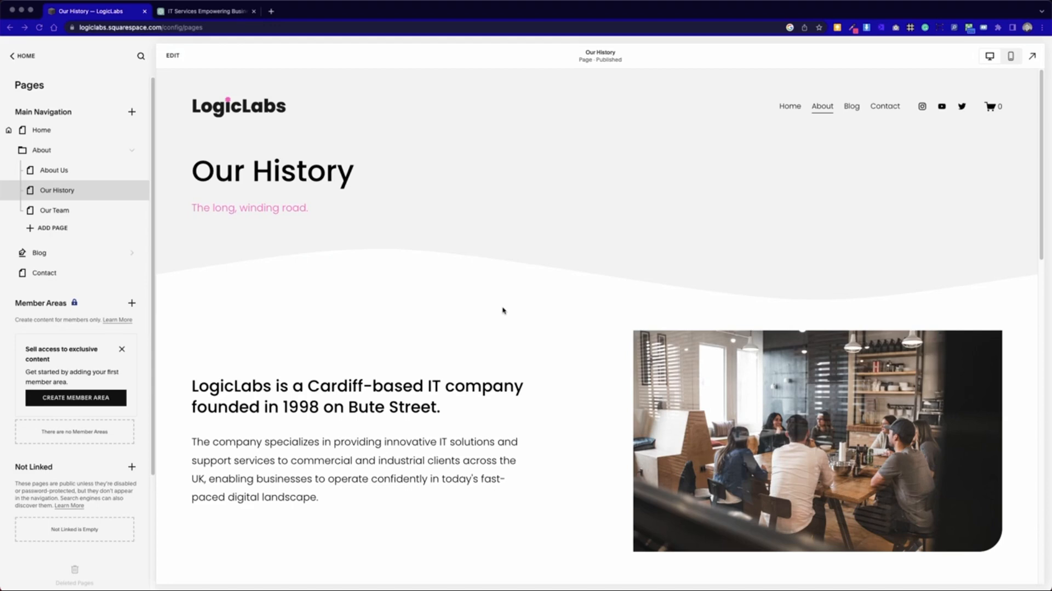
# - Switch the Our History page preview to mobile view and review its layout down to the footer
pyautogui.click(171, 56)
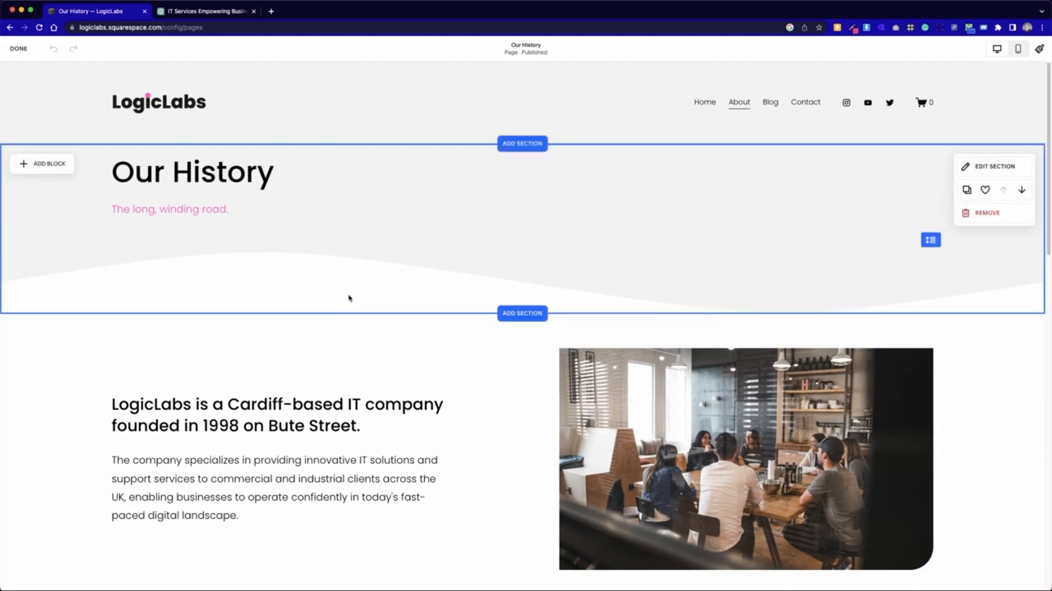
pyautogui.click(20, 48)
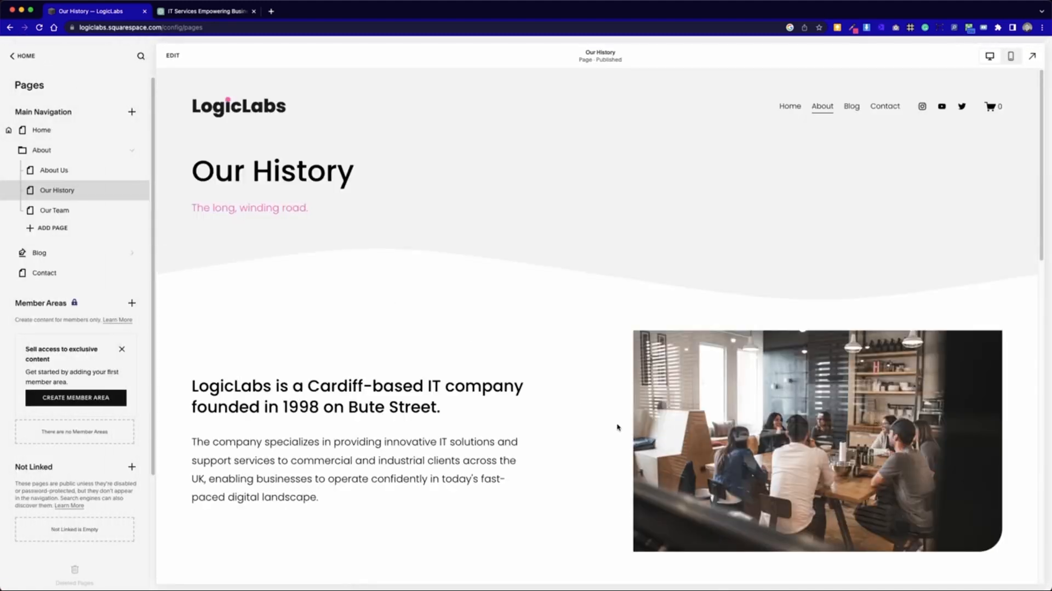
pyautogui.click(1011, 57)
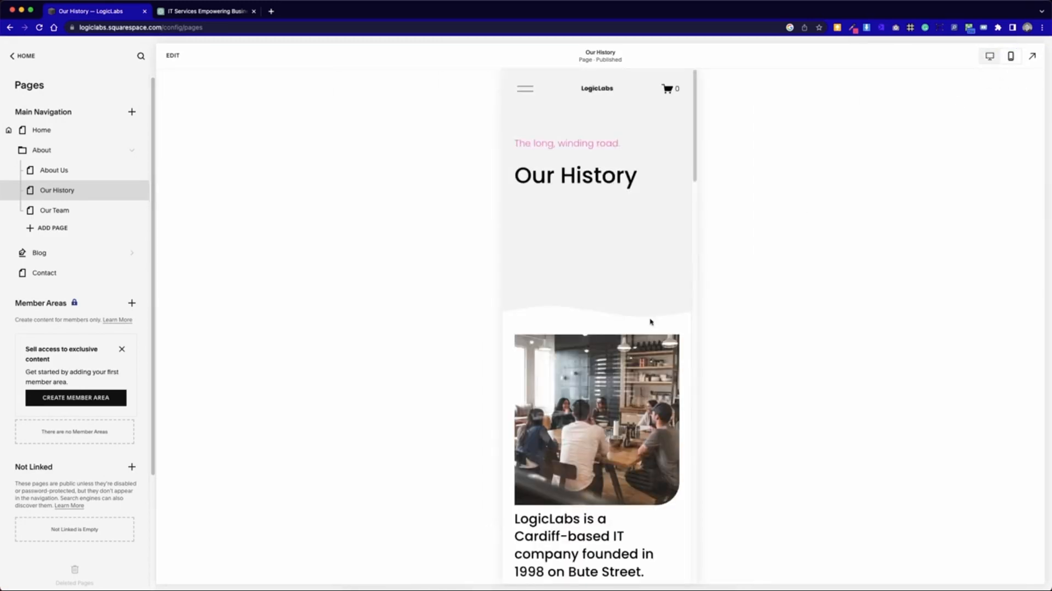
pyautogui.scroll(-20, 590, 350)
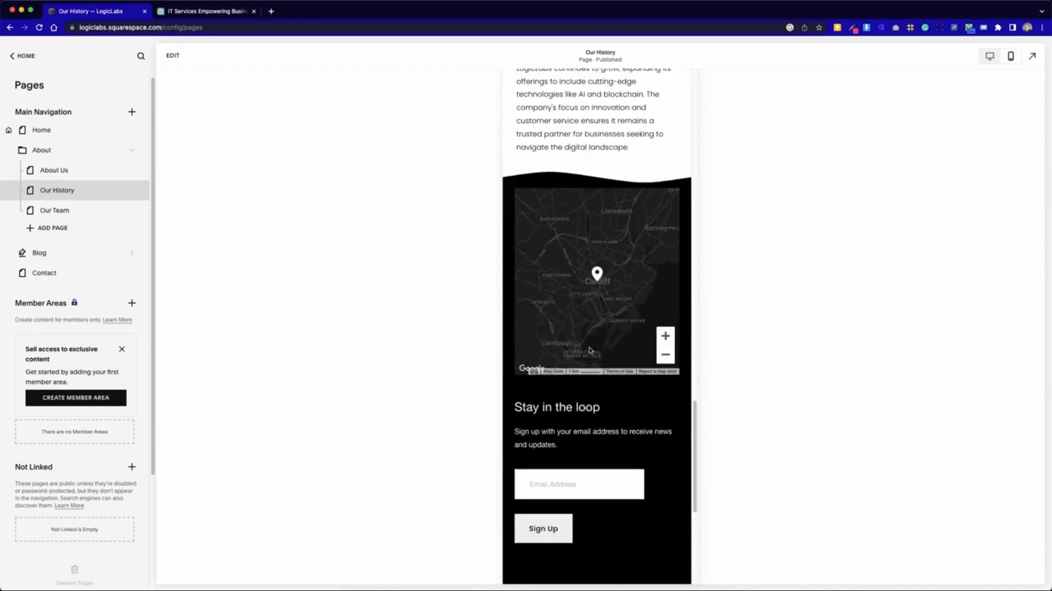
pyautogui.scroll(-4, 591, 350)
pyautogui.scroll(7, 590, 350)
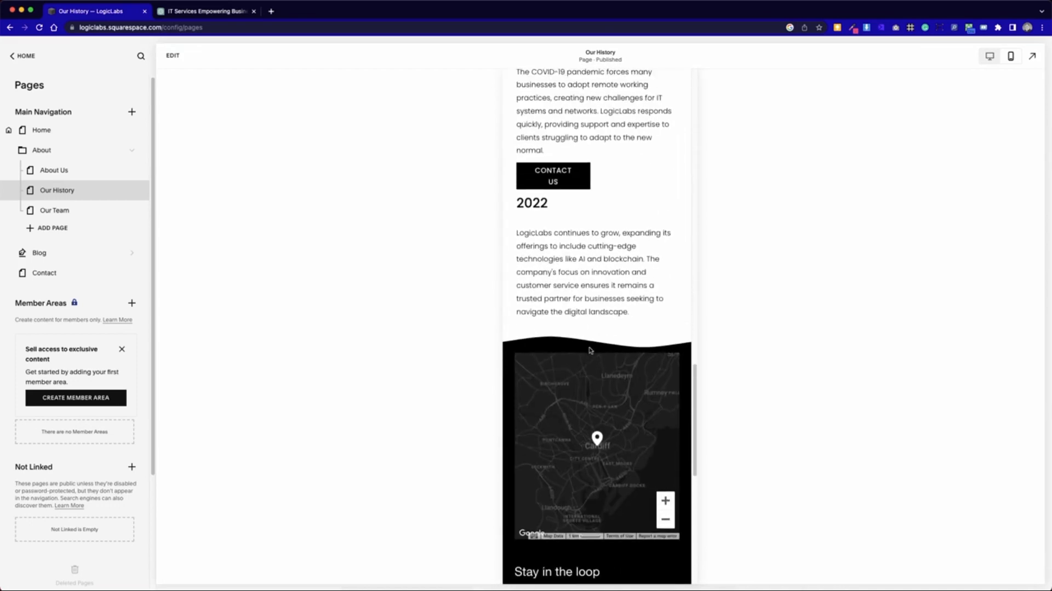
pyautogui.scroll(5, 590, 350)
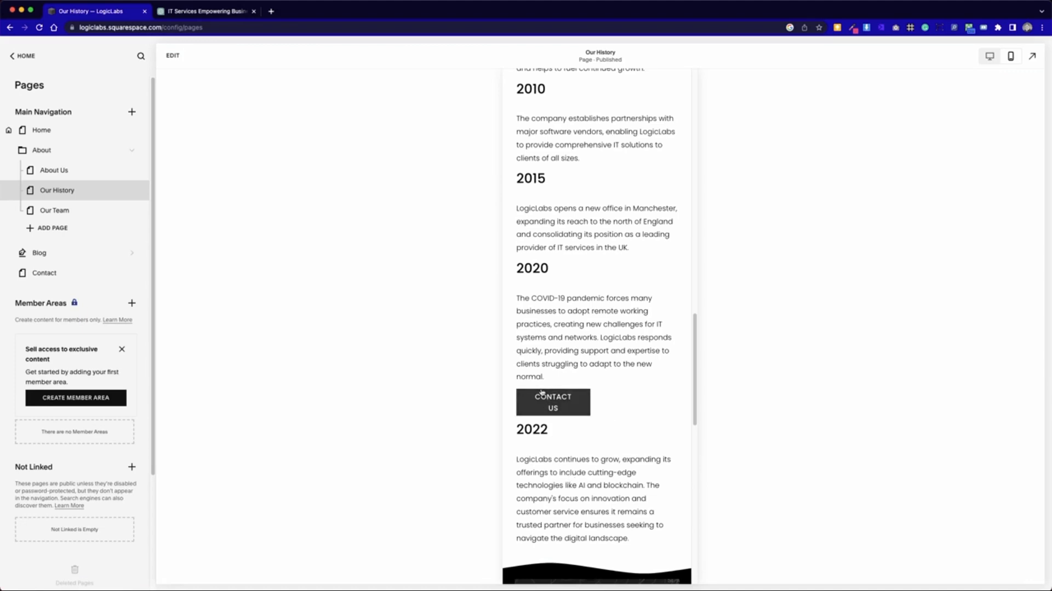
pyautogui.scroll(20, 590, 476)
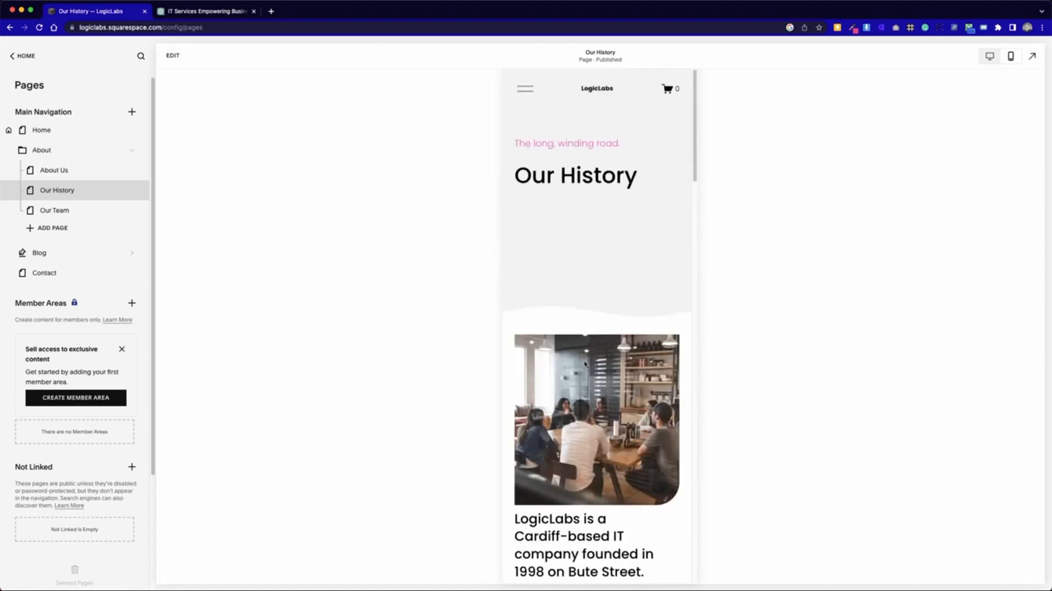
# - In the mobile layout, shorten the Our History heading block to fit its text and reduce the header section's height to match
pyautogui.click(176, 56)
pyautogui.click(517, 258)
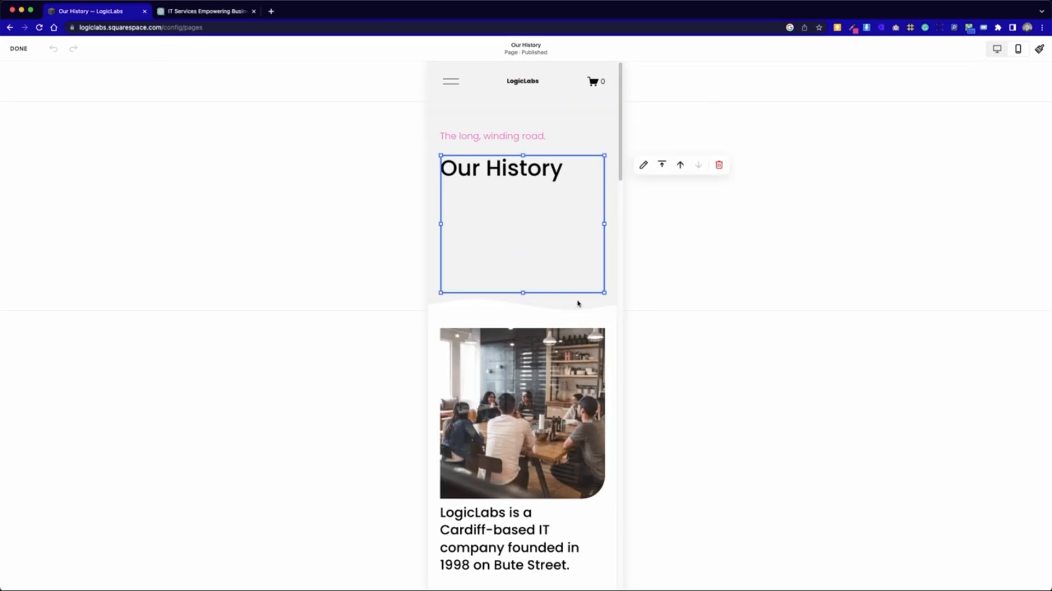
pyautogui.moveTo(582, 277); pyautogui.dragTo(592, 220)
pyautogui.moveTo(522, 291); pyautogui.dragTo(521, 187)
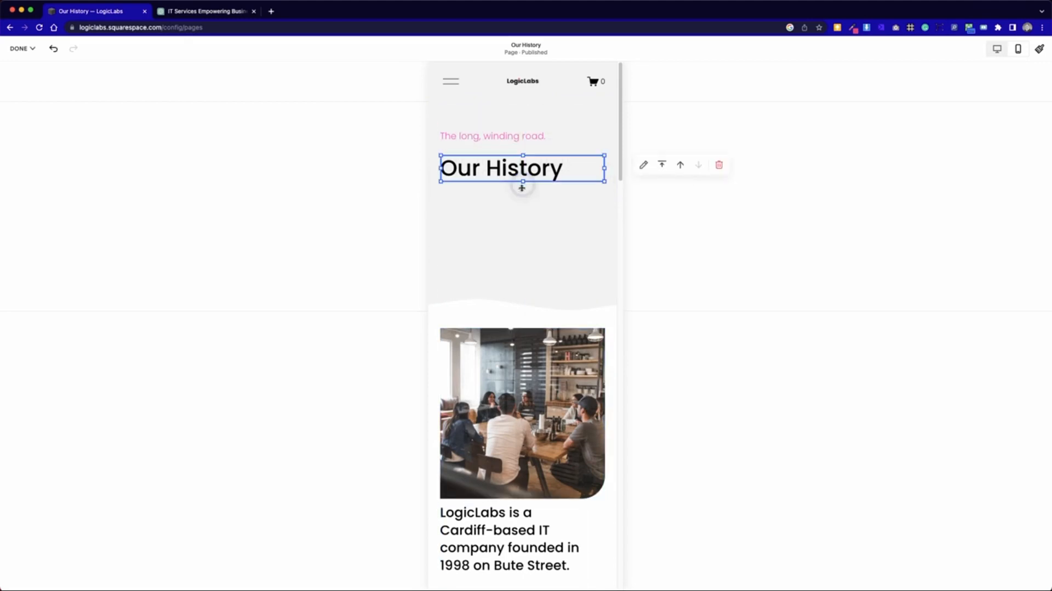
pyautogui.click(525, 292)
pyautogui.moveTo(586, 294); pyautogui.dragTo(585, 194)
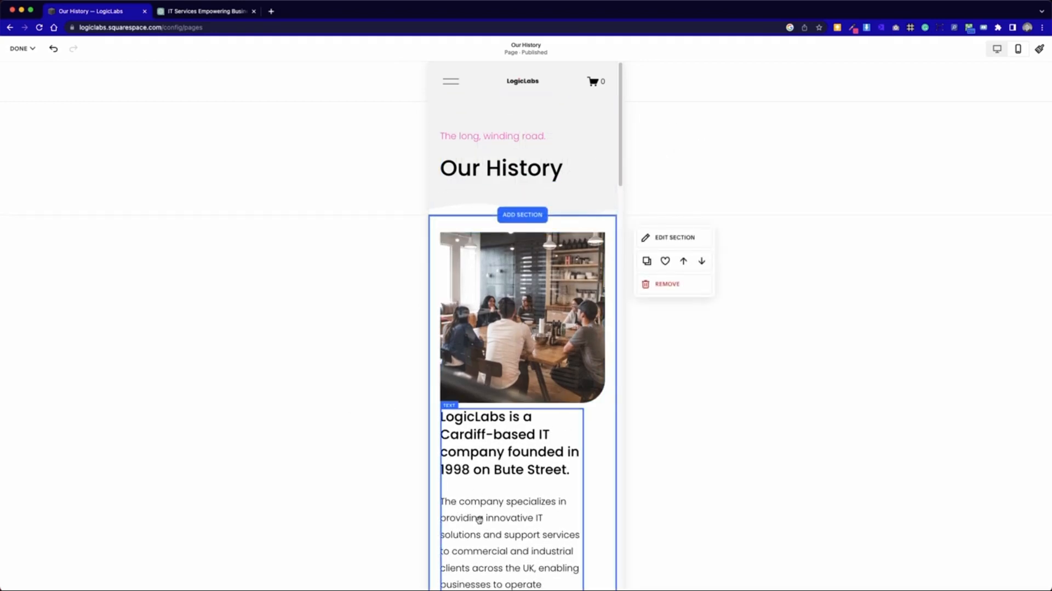
# - Move the LogicLabs introduction text block down one grid row to add space beneath the team photo
pyautogui.scroll(-3, 480, 520)
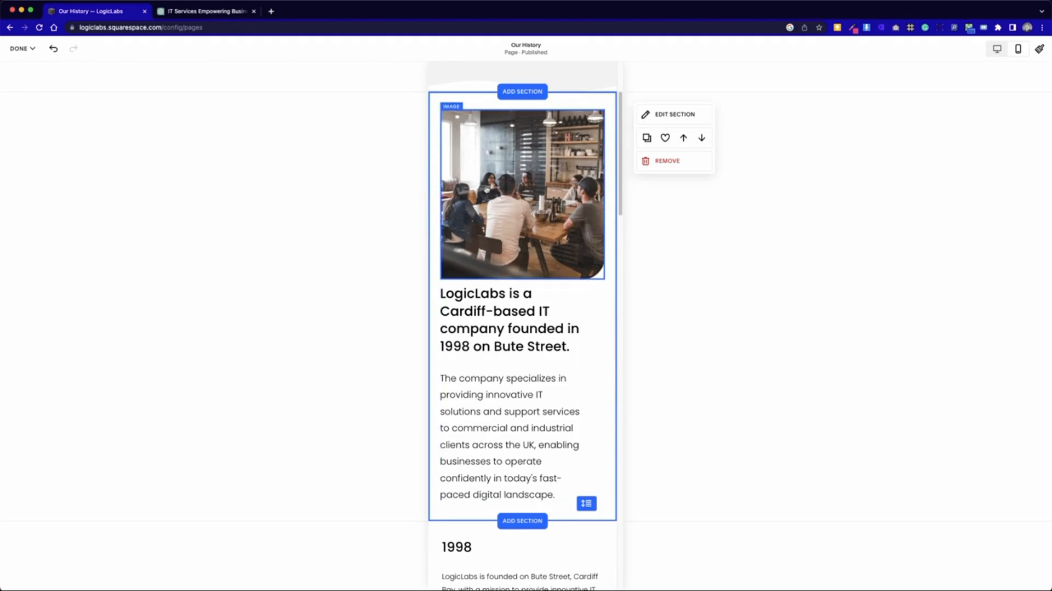
pyautogui.scroll(3, 461, 411)
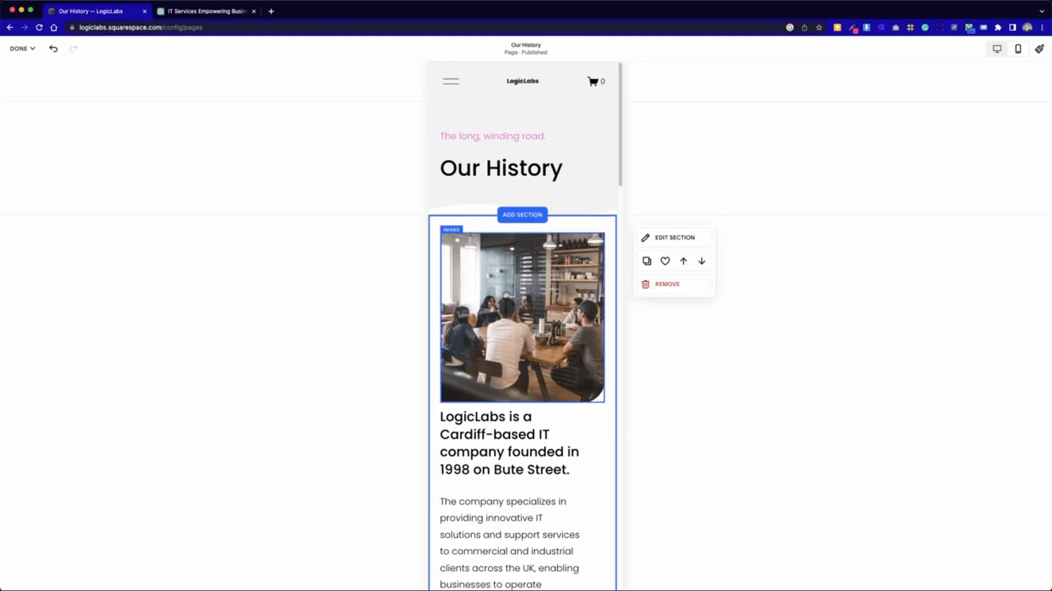
pyautogui.scroll(-2, 483, 493)
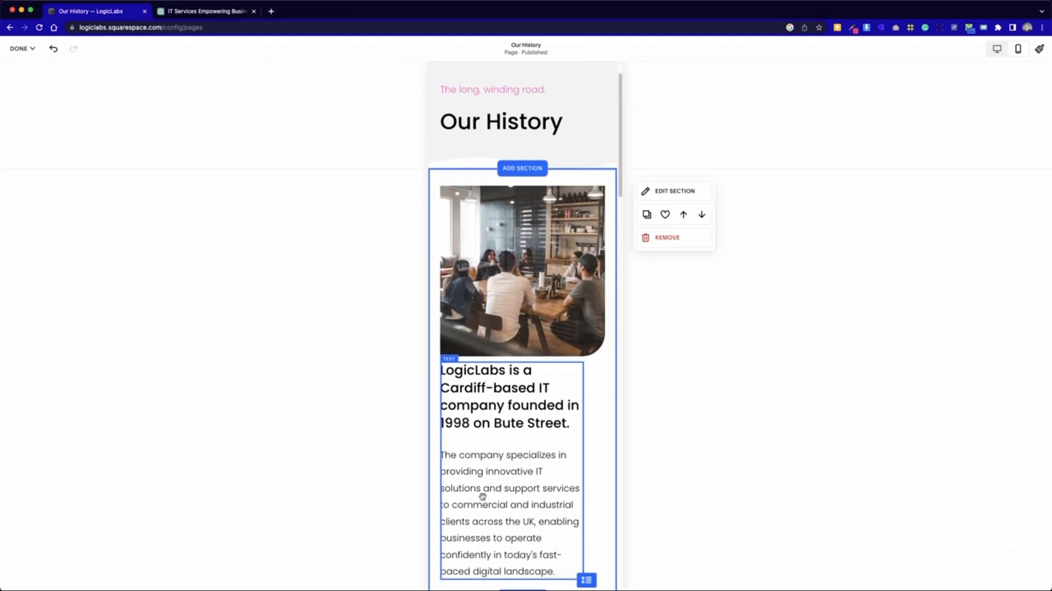
pyautogui.scroll(-3, 481, 466)
pyautogui.moveTo(489, 357); pyautogui.dragTo(488, 373)
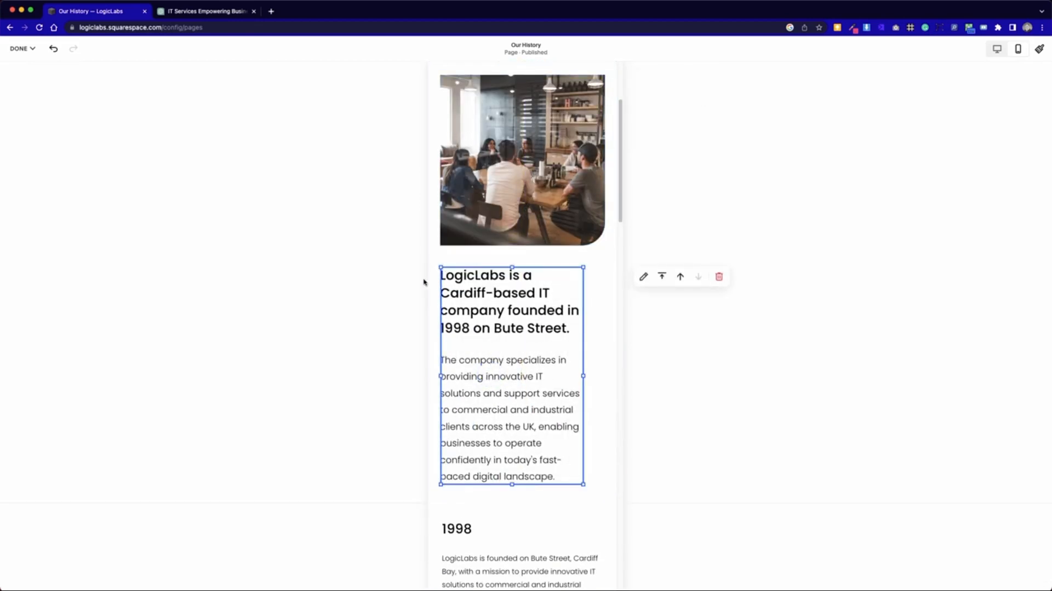
pyautogui.click(406, 282)
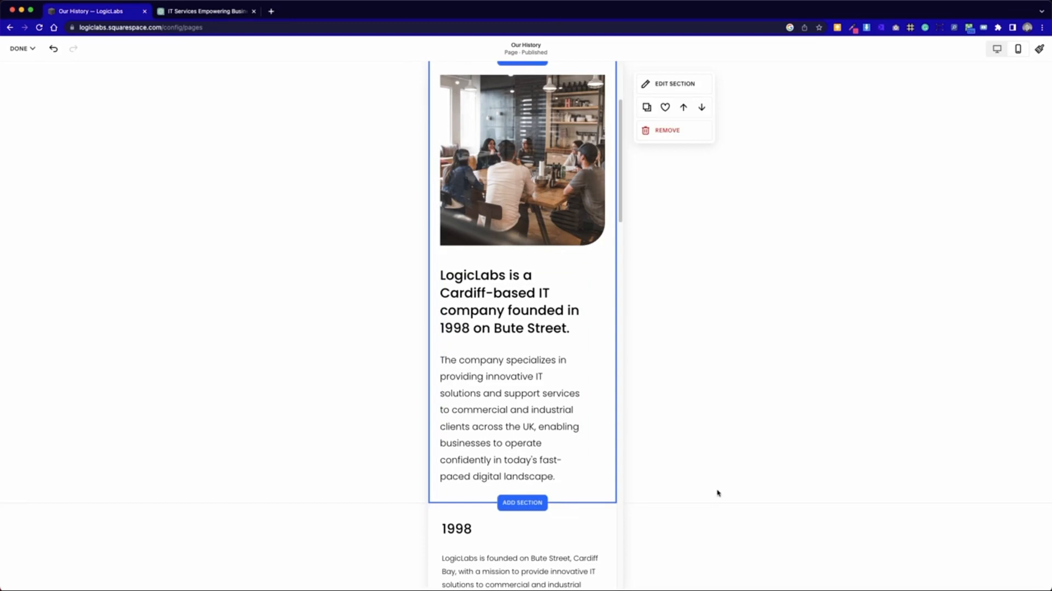
# - Move the 2002 and 2005 timeline text blocks down to add space between the entries
pyautogui.scroll(-2, 534, 465)
pyautogui.scroll(-6, 497, 469)
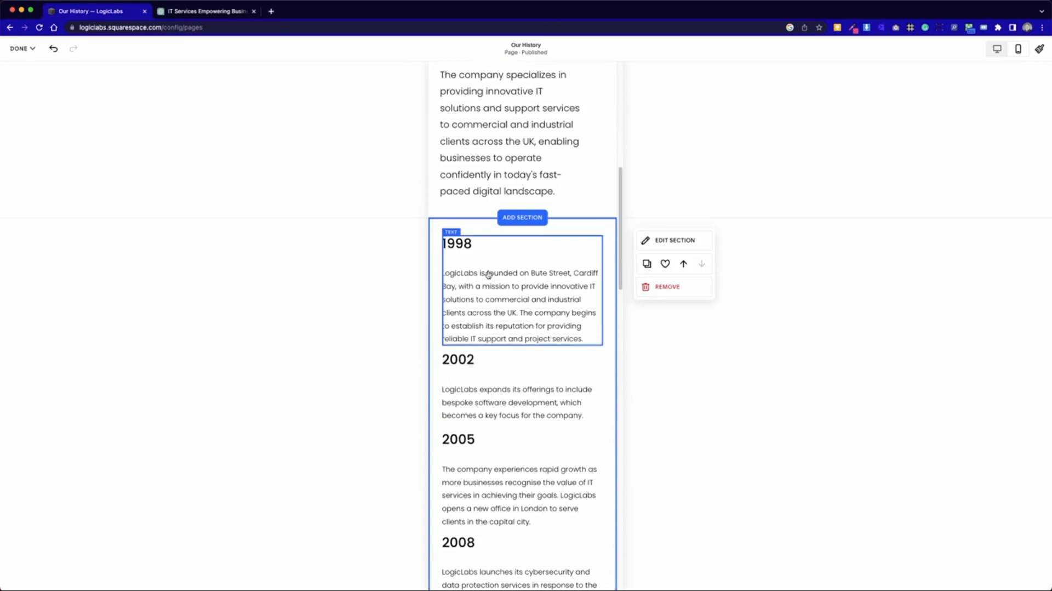
pyautogui.scroll(-4, 587, 422)
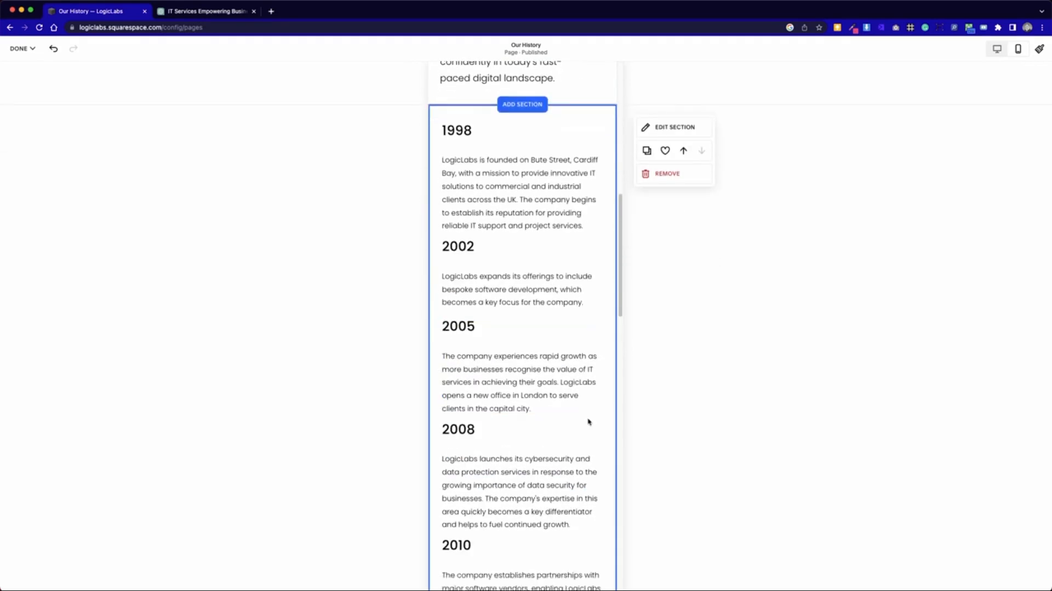
pyautogui.scroll(-4, 587, 420)
pyautogui.scroll(1, 587, 419)
pyautogui.scroll(5, 587, 419)
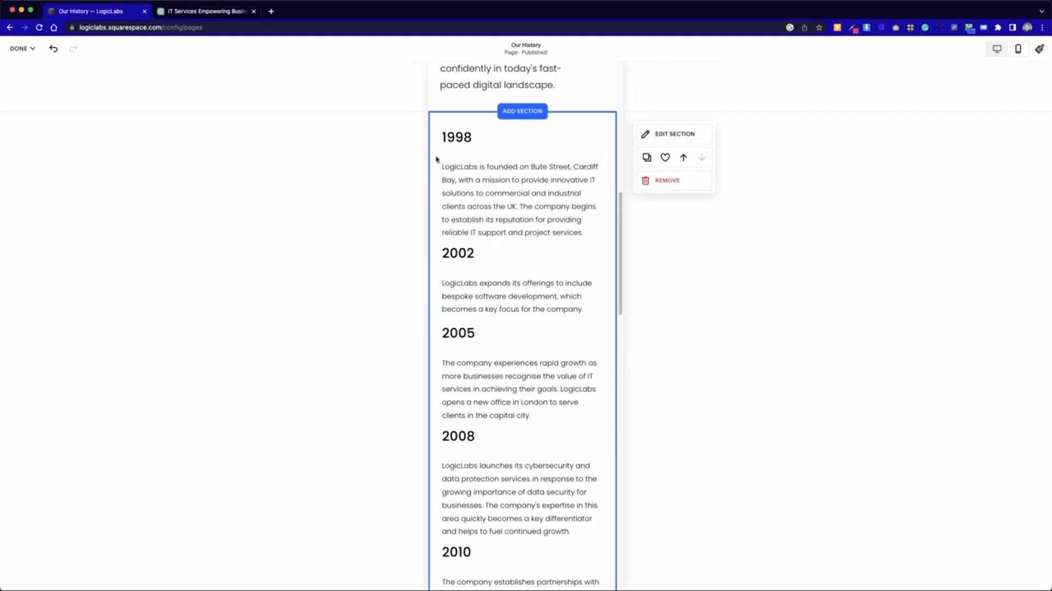
pyautogui.moveTo(474, 269); pyautogui.dragTo(476, 294)
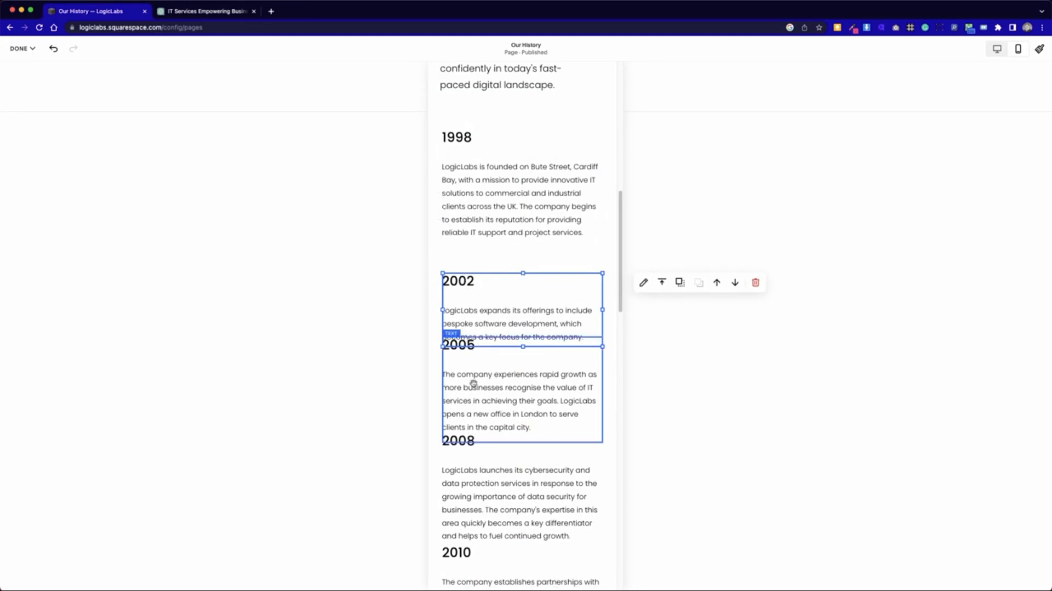
pyautogui.moveTo(476, 388); pyautogui.dragTo(477, 411)
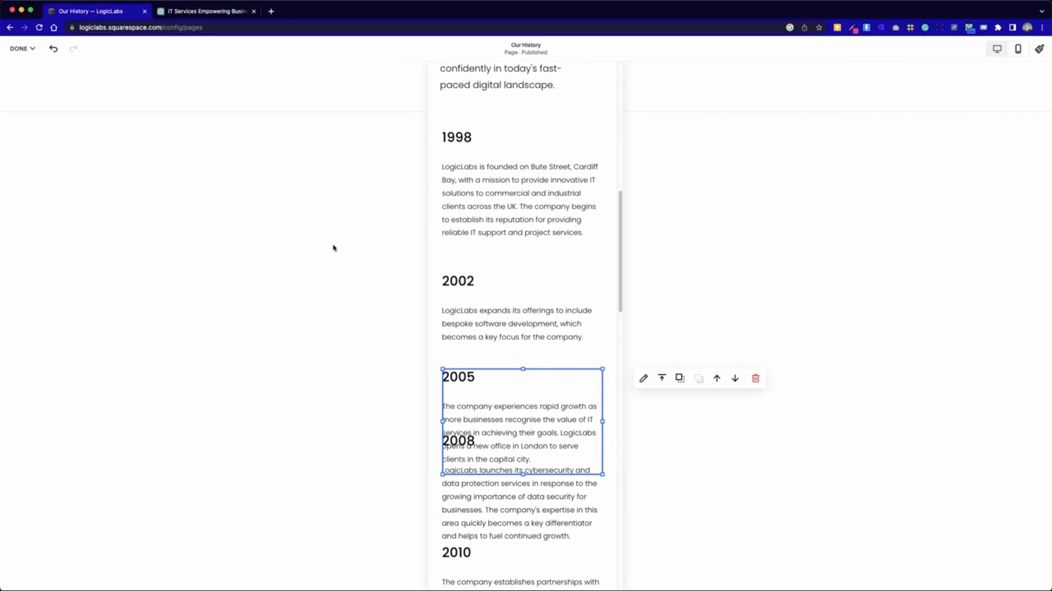
# - Move the 2002 and 2005 text blocks back up one grid row each to tighten the spacing
pyautogui.click(465, 240)
pyautogui.click(510, 321)
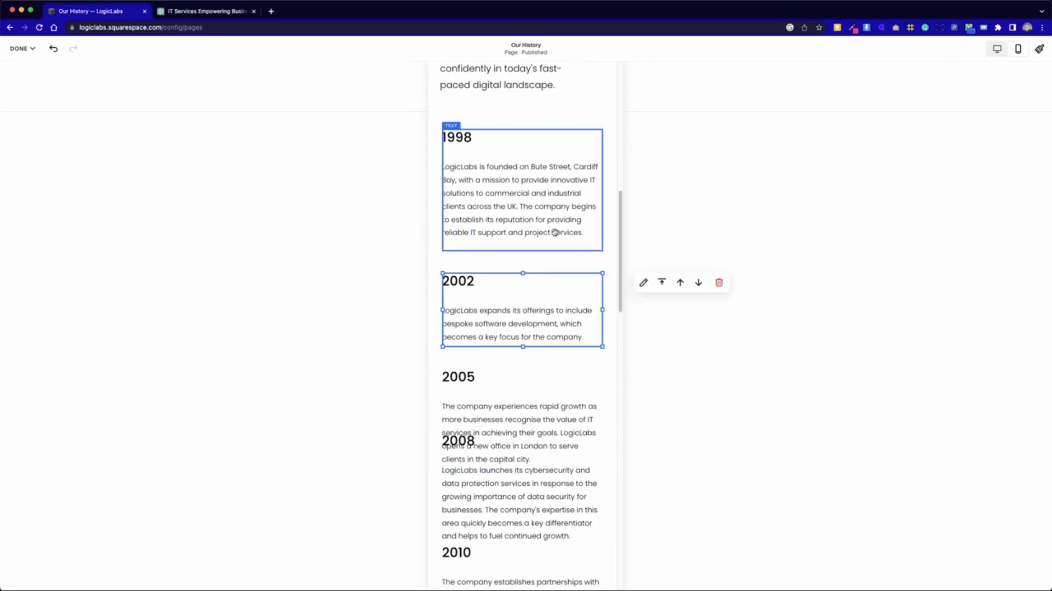
pyautogui.click(505, 308)
pyautogui.click(336, 298)
pyautogui.moveTo(470, 322); pyautogui.dragTo(470, 305)
pyautogui.moveTo(473, 393); pyautogui.dragTo(472, 376)
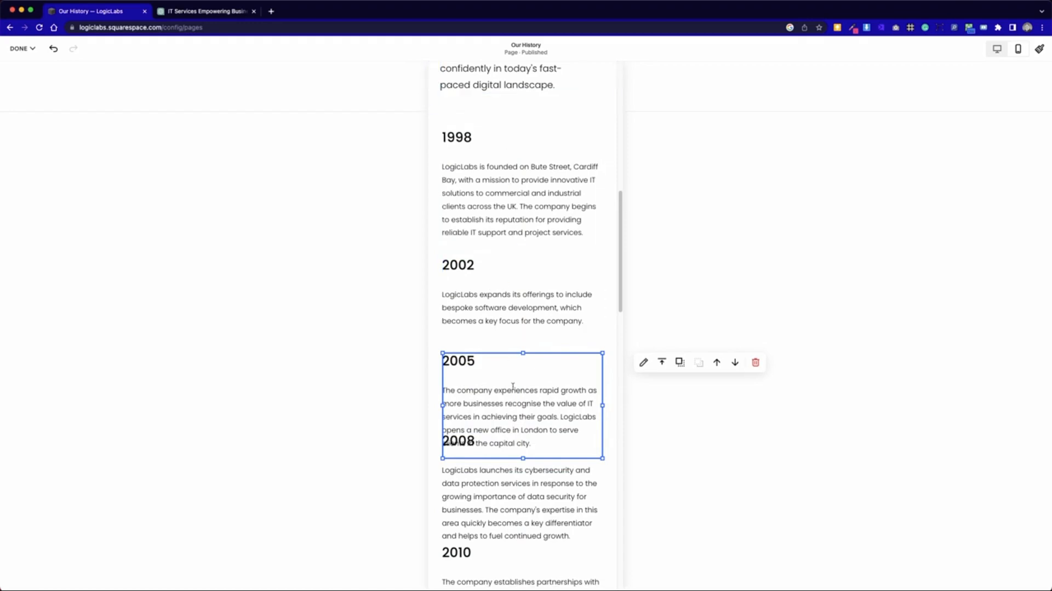
# - Try to reduce the height of the 1998 text block so it fits its text
pyautogui.click(499, 211)
pyautogui.click(499, 211)
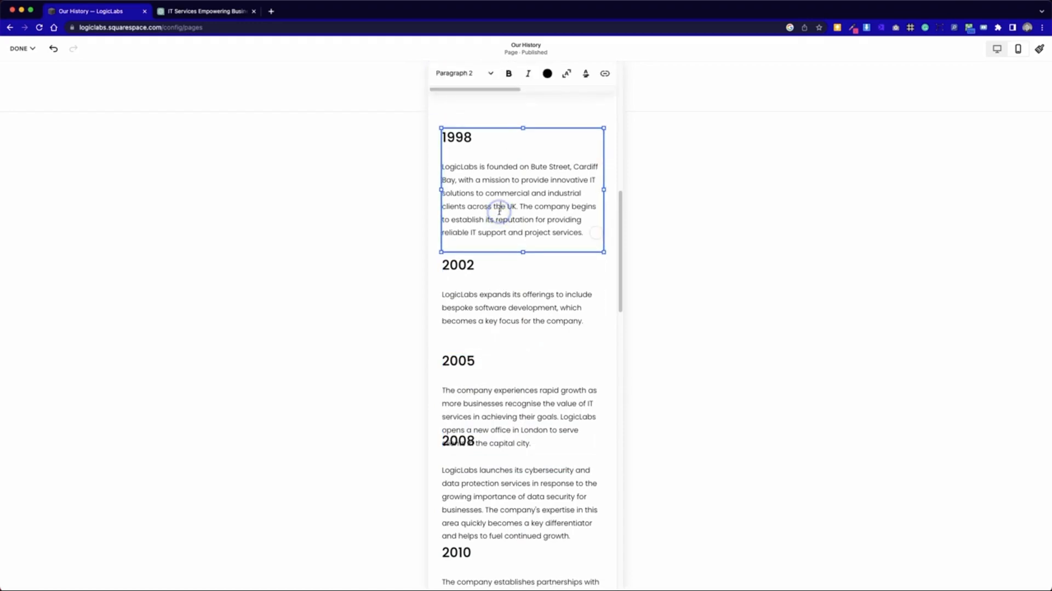
pyautogui.press('Escape')
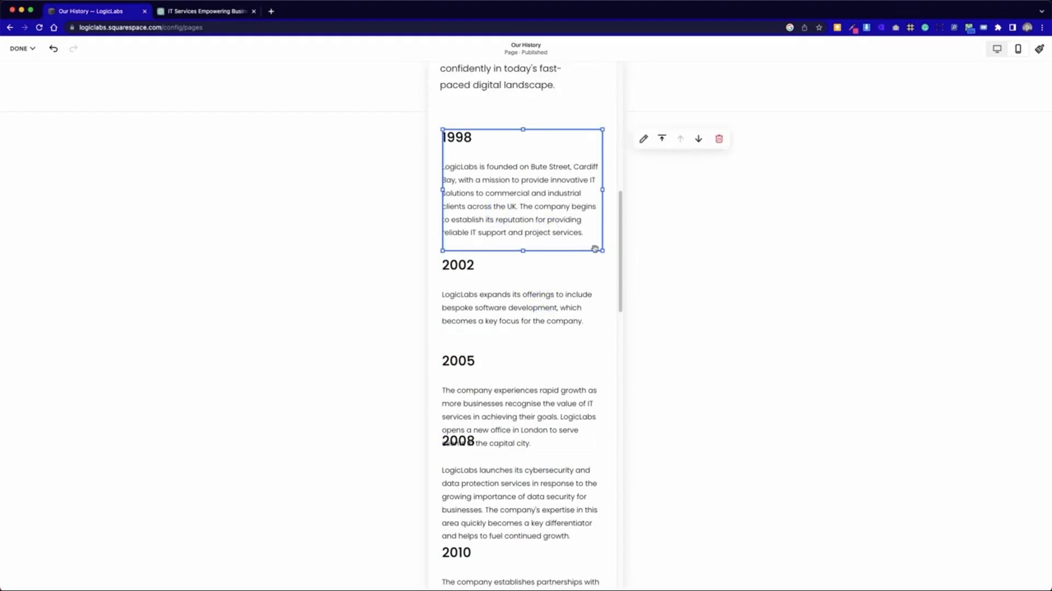
pyautogui.moveTo(602, 252); pyautogui.dragTo(602, 235)
pyautogui.moveTo(522, 251); pyautogui.dragTo(524, 230)
pyautogui.click(496, 239)
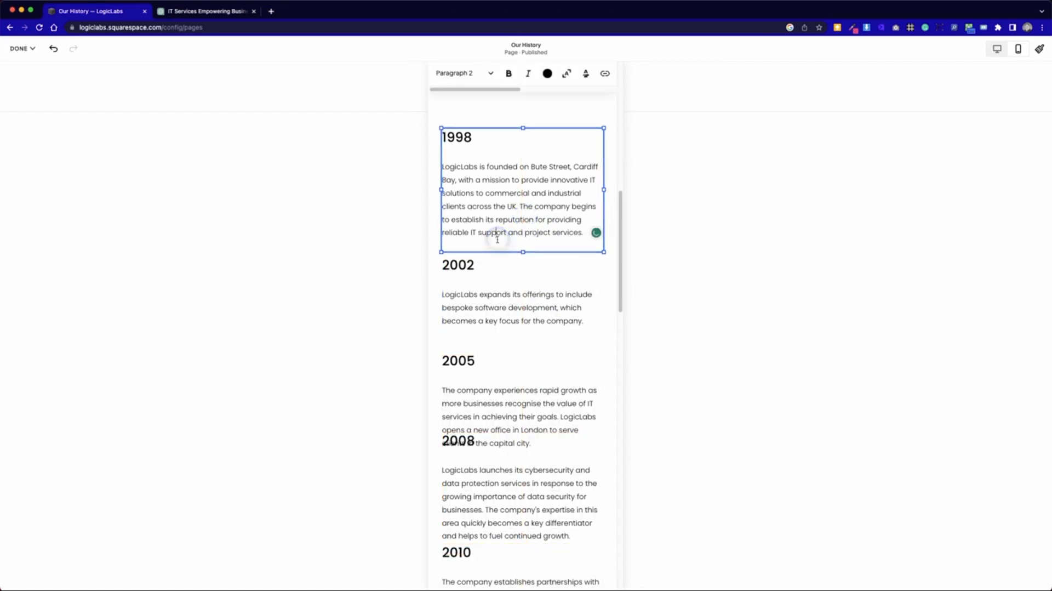
pyautogui.click(583, 235)
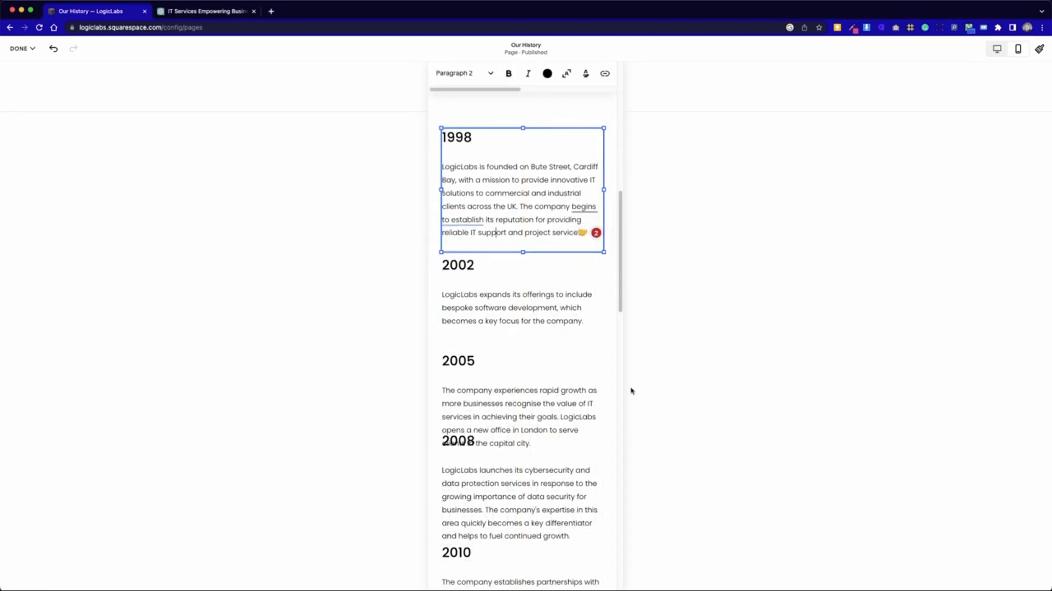
pyautogui.click(672, 324)
# - Select the timeline text blocks from 2008 onward together and move them down clear of the 2005 block
pyautogui.click(515, 411)
pyautogui.scroll(-5, 445, 450)
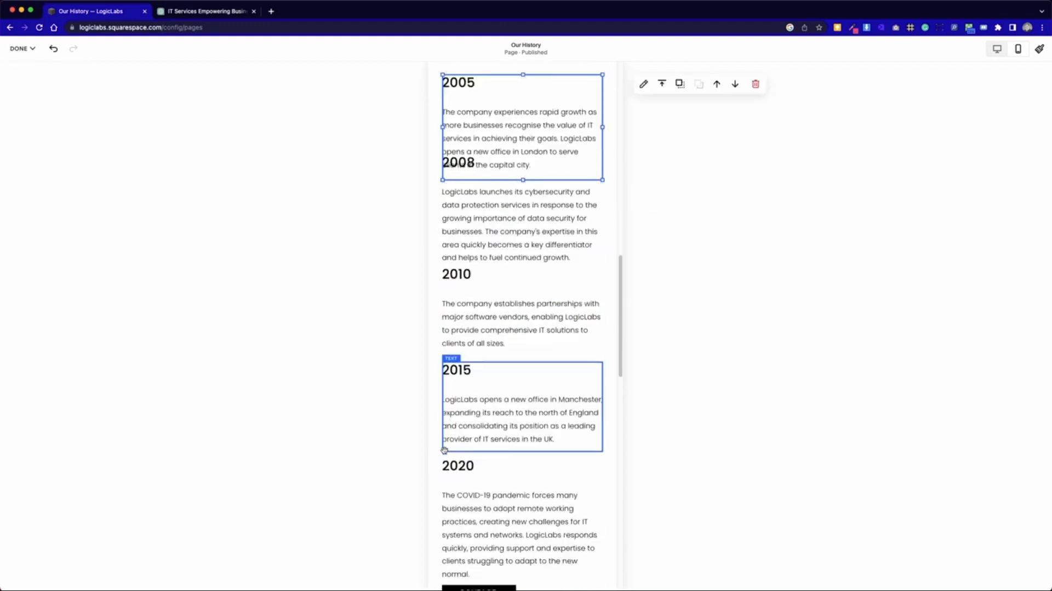
pyautogui.scroll(-4, 444, 450)
pyautogui.scroll(4, 444, 446)
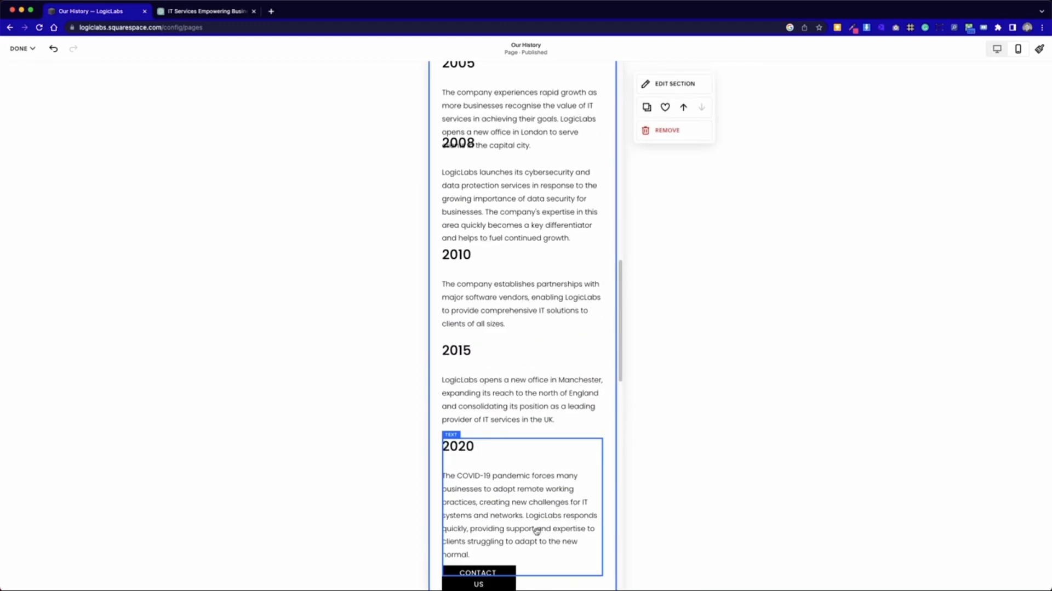
pyautogui.click(513, 140)
pyautogui.scroll(2, 489, 272)
pyautogui.scroll(-2, 492, 299)
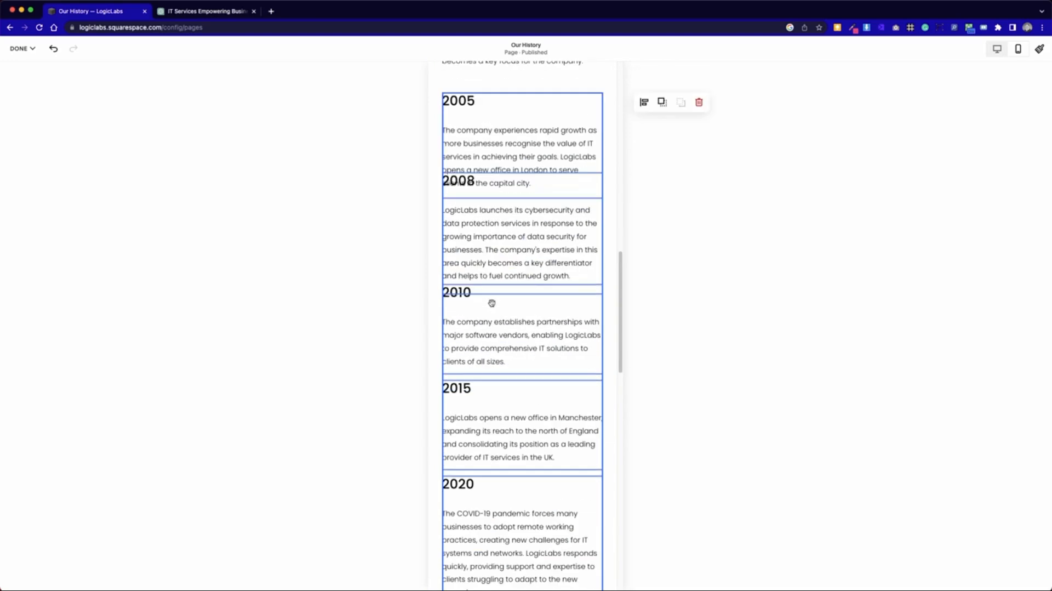
pyautogui.moveTo(611, 517); pyautogui.dragTo(508, 177)
pyautogui.scroll(2, 512, 233)
pyautogui.keyDown('shift'); pyautogui.click(511, 233); pyautogui.keyUp('shift')
pyautogui.moveTo(489, 330); pyautogui.dragTo(486, 363)
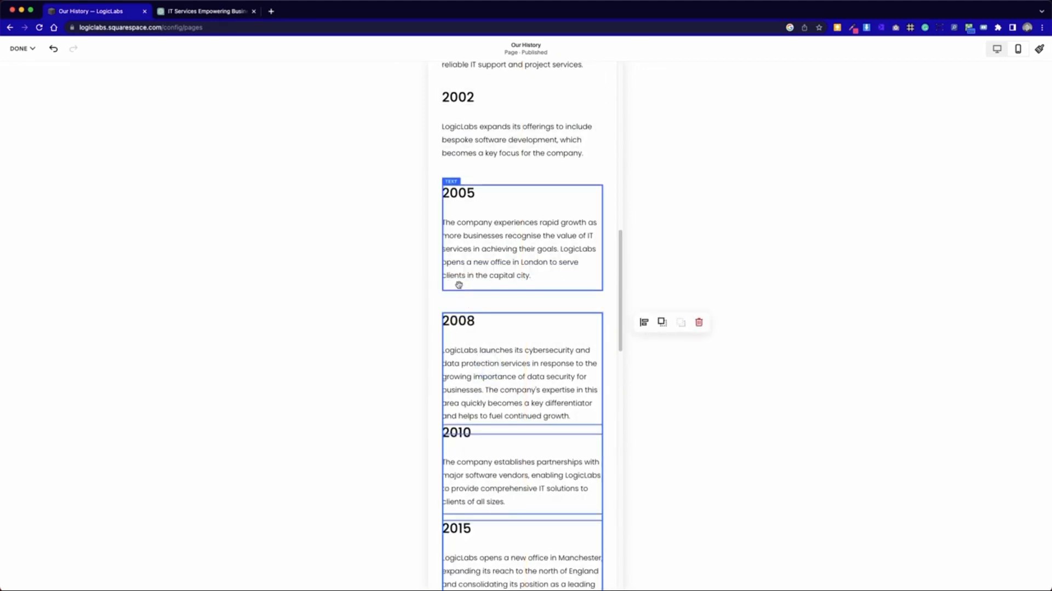
# - Undo the last move of the grouped blocks, and shift the group starting at 2005 up one row and back down
pyautogui.press('super+z')
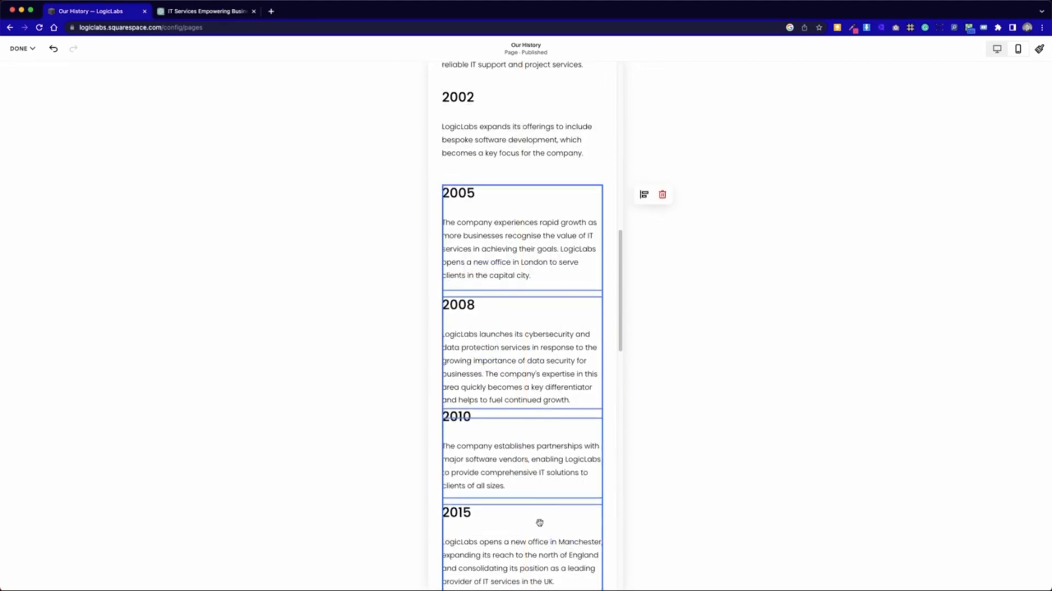
pyautogui.moveTo(539, 336); pyautogui.dragTo(537, 320)
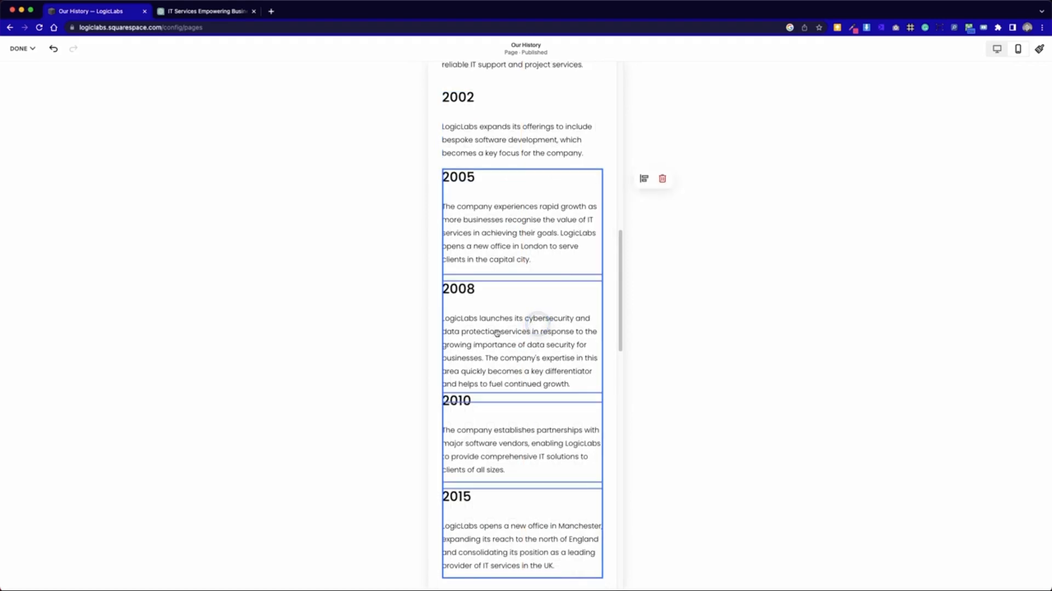
pyautogui.moveTo(497, 238); pyautogui.dragTo(498, 254)
# - Select the 2010, 2015 and 2020 timeline blocks together and move them down one row to separate them from the 2008 block
pyautogui.scroll(-1, 480, 415)
pyautogui.click(435, 409)
pyautogui.moveTo(438, 392); pyautogui.dragTo(552, 564)
pyautogui.moveTo(517, 395); pyautogui.dragTo(524, 414)
pyautogui.scroll(-6, 523, 427)
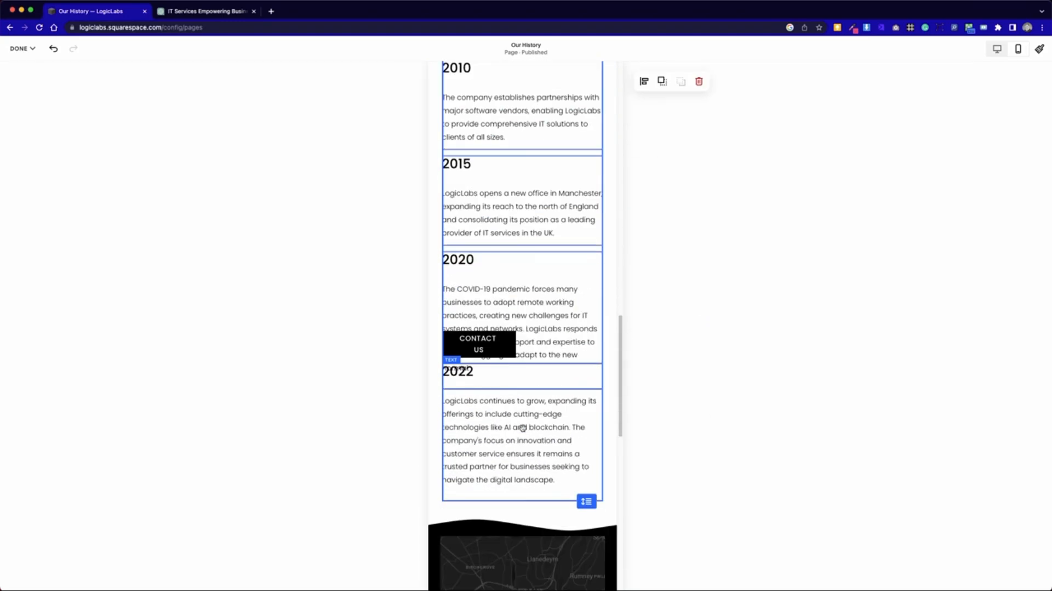
# - Move the 2022 block down clear of the 2020 text and place the Contact Us button beneath it
pyautogui.click(611, 458)
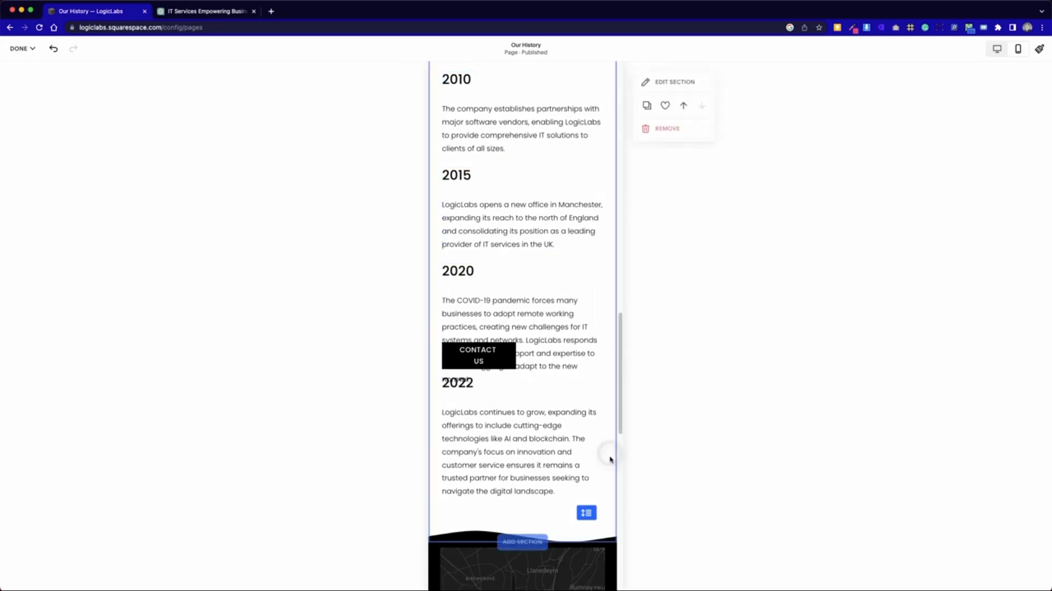
pyautogui.moveTo(607, 459); pyautogui.dragTo(477, 211)
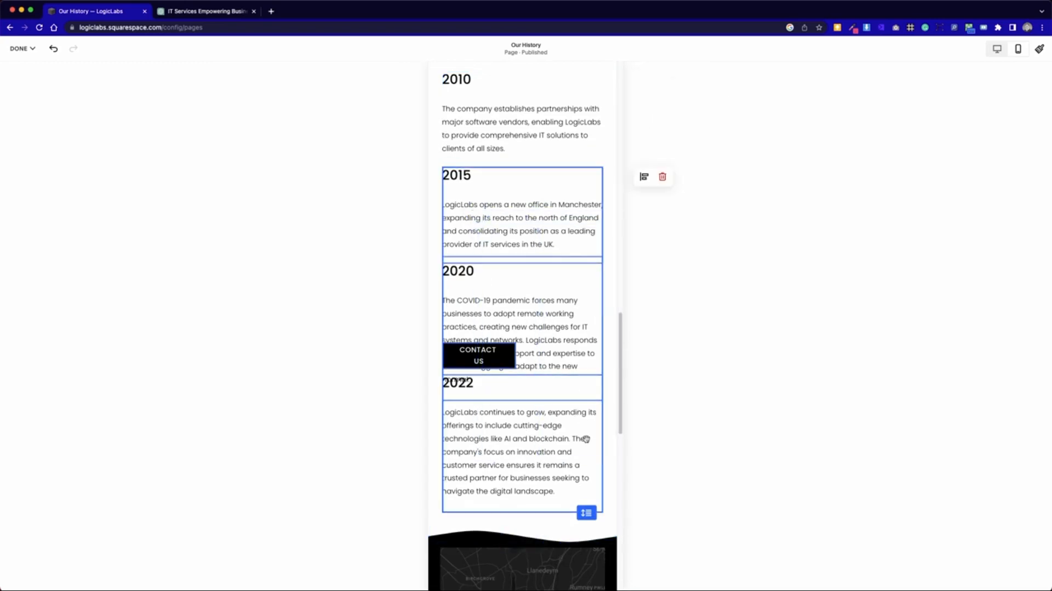
pyautogui.moveTo(605, 453); pyautogui.dragTo(462, 290)
pyautogui.scroll(2, 461, 298)
pyautogui.scroll(-3, 471, 325)
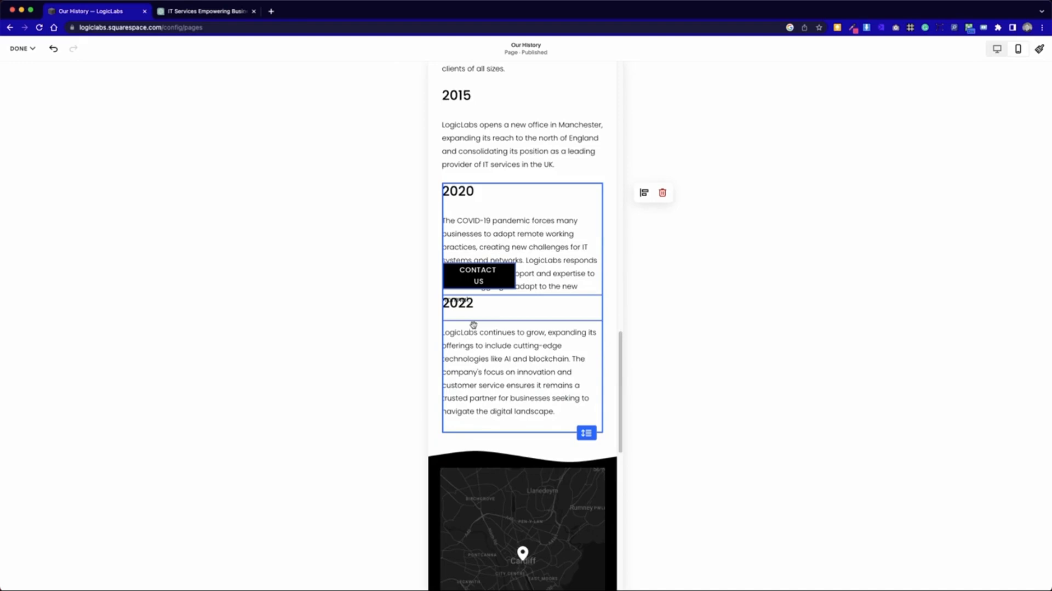
# - Widen the Contact Us button so its label fits on one line
pyautogui.moveTo(502, 495); pyautogui.dragTo(533, 495)
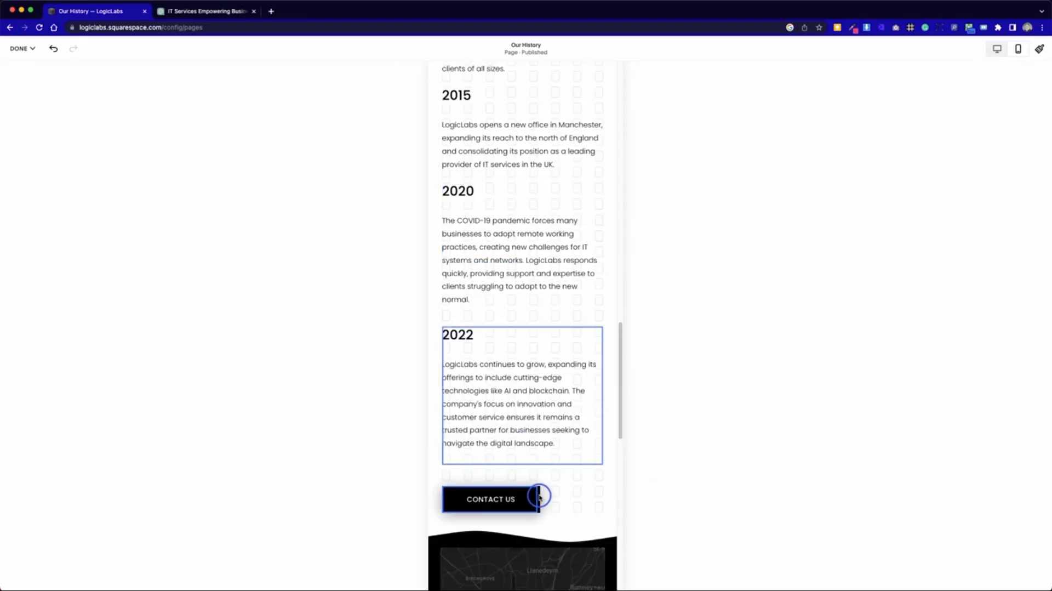
pyautogui.click(563, 502)
pyautogui.click(564, 503)
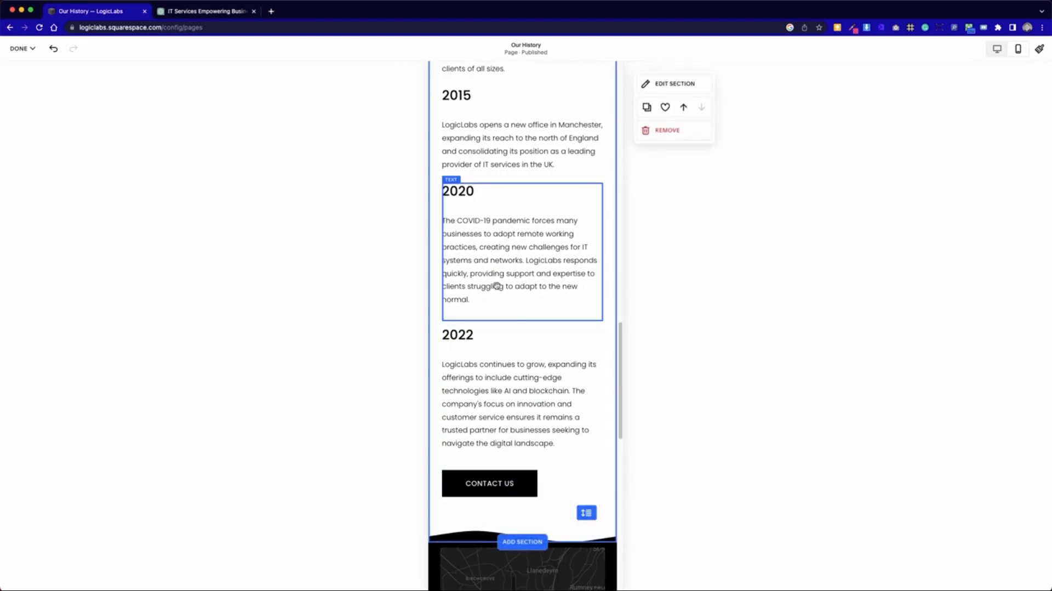
# - Try moving the 2005 text block up one row, closer to the 2002 block
pyautogui.scroll(15, 497, 286)
pyautogui.scroll(4, 497, 287)
pyautogui.scroll(-10, 496, 288)
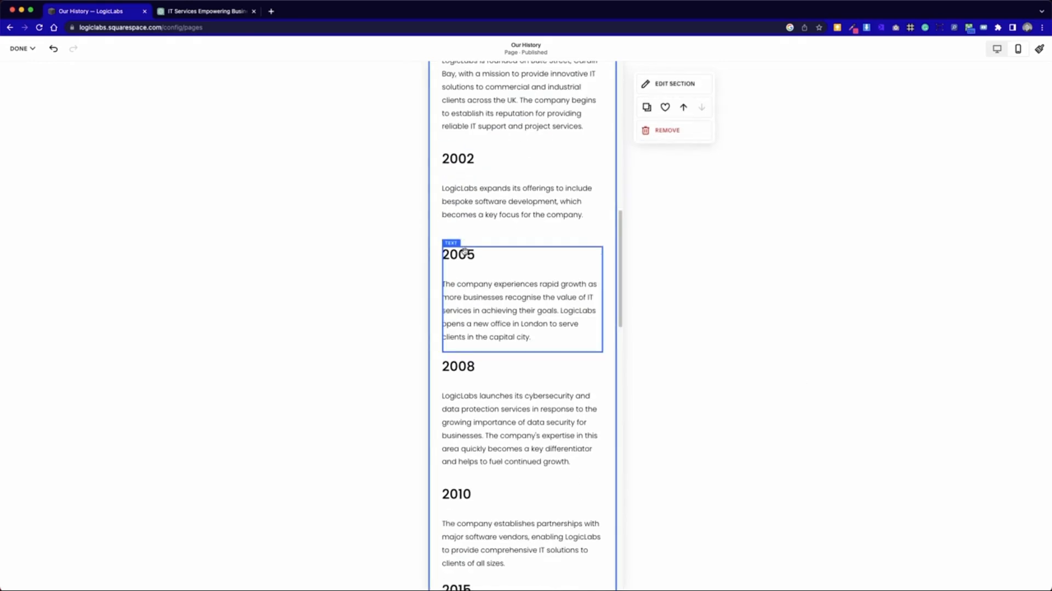
pyautogui.moveTo(463, 282); pyautogui.dragTo(461, 266)
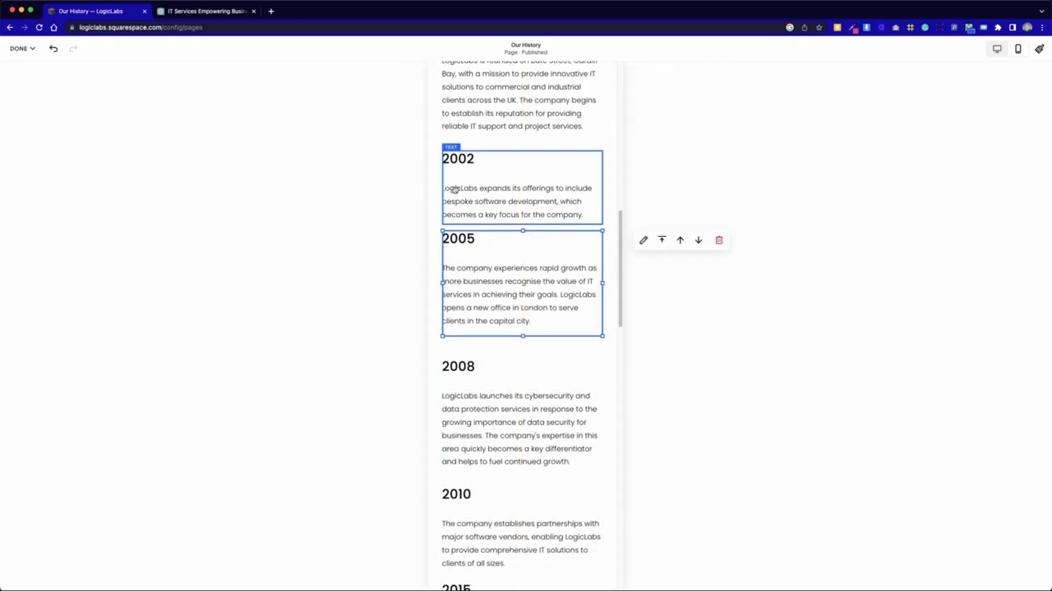
pyautogui.click(472, 194)
pyautogui.click(492, 300)
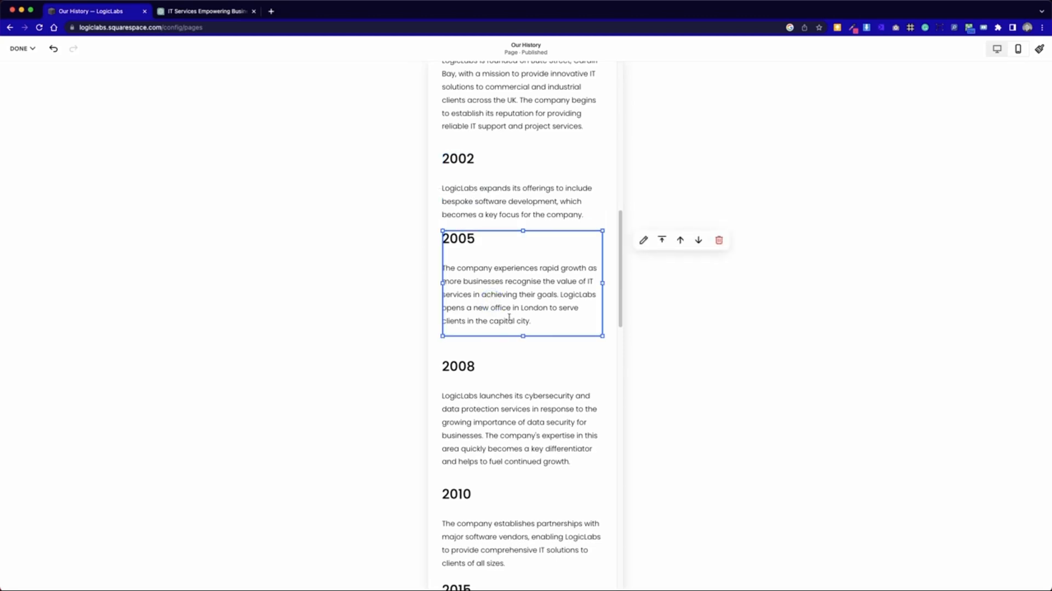
# - Move the 2020 and 2022 blocks down one row together and extend the timeline section's height by two rows
pyautogui.scroll(-10, 435, 202)
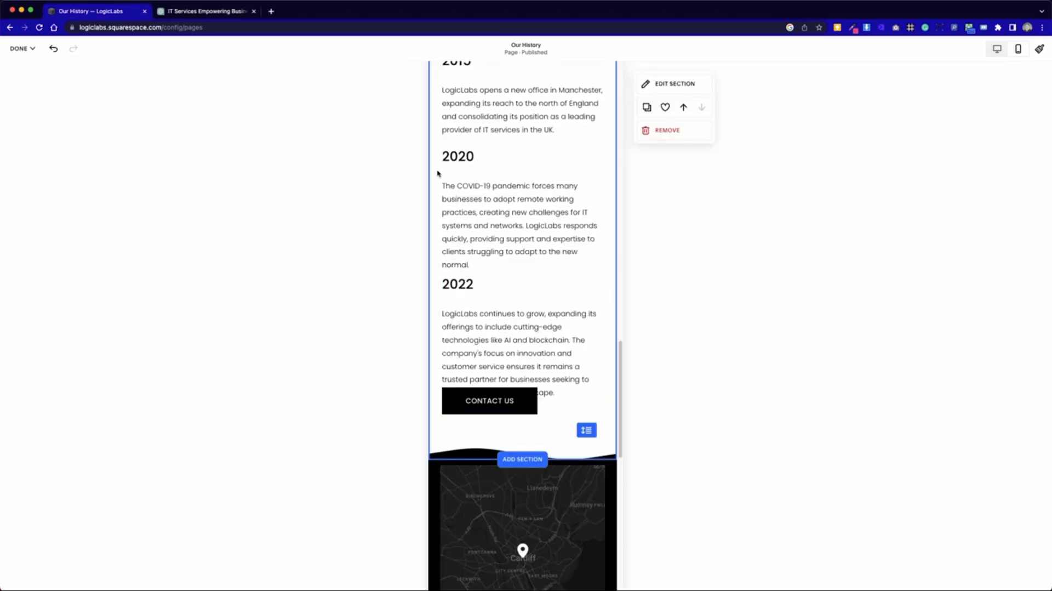
pyautogui.moveTo(538, 212); pyautogui.dragTo(534, 245)
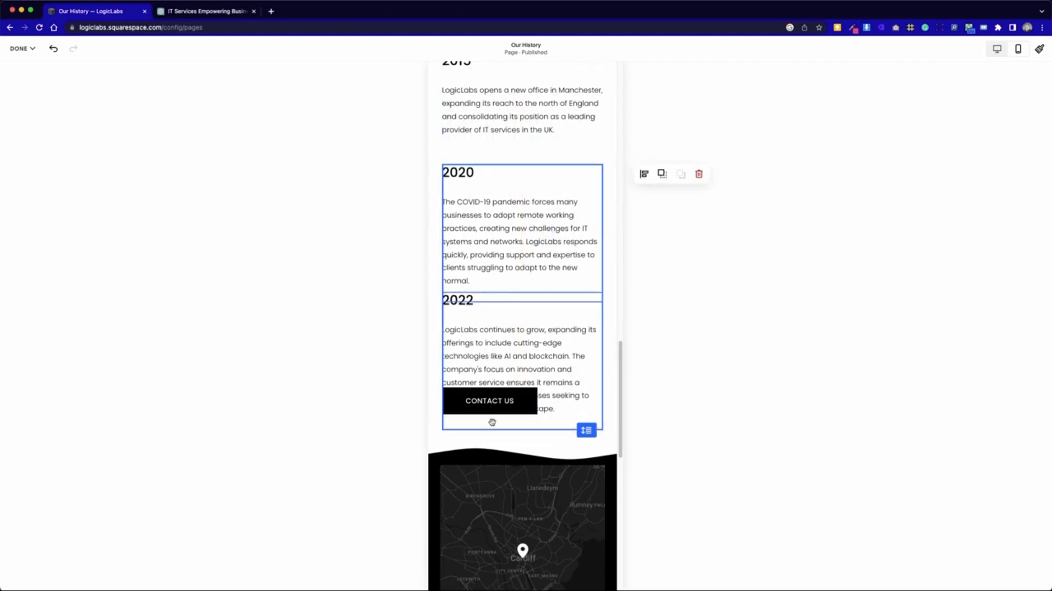
pyautogui.moveTo(593, 433); pyautogui.dragTo(587, 467)
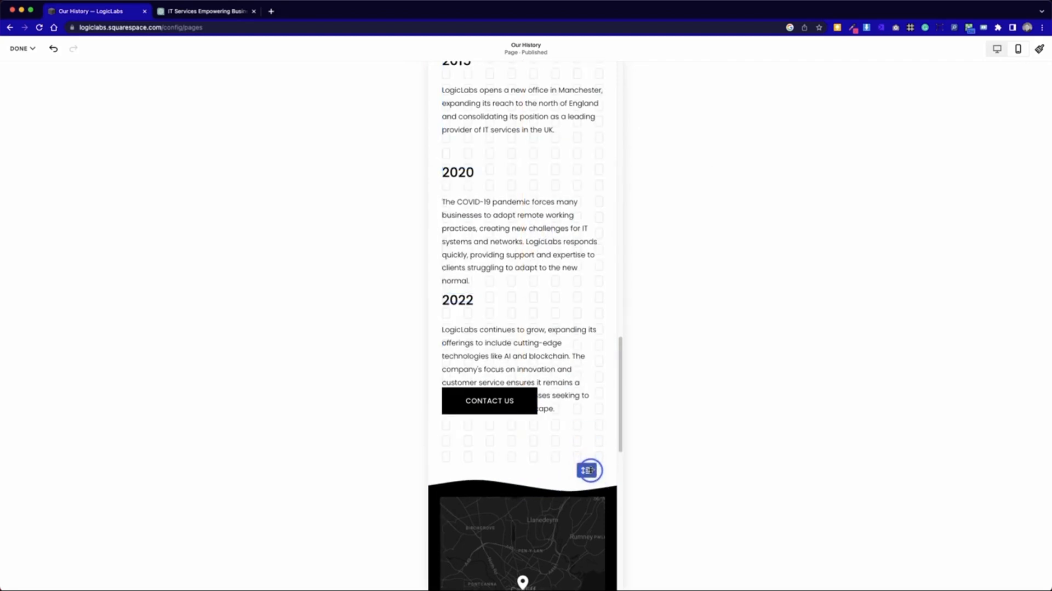
# - Move the Contact Us button below the 2022 block, and shift both down one row away from the 2020 text
pyautogui.moveTo(477, 404); pyautogui.dragTo(485, 450)
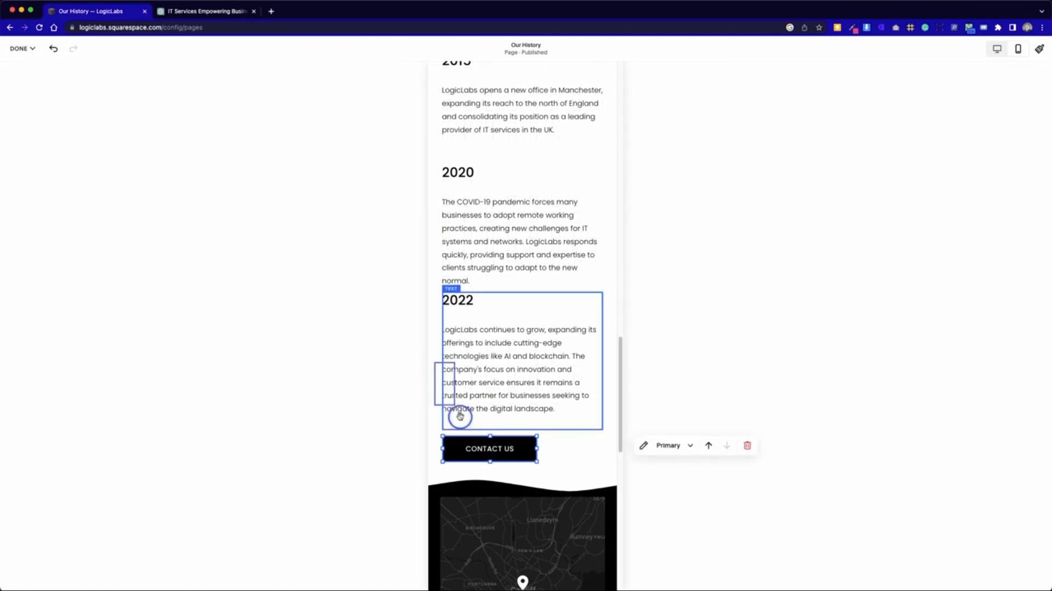
pyautogui.click(447, 393)
pyautogui.moveTo(498, 360); pyautogui.dragTo(471, 335)
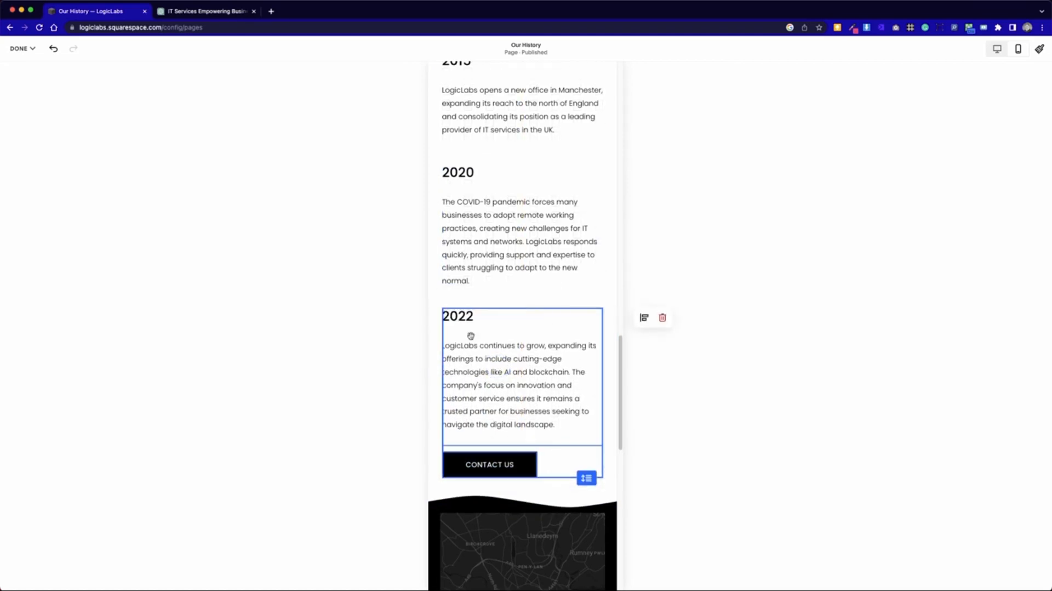
pyautogui.click(437, 179)
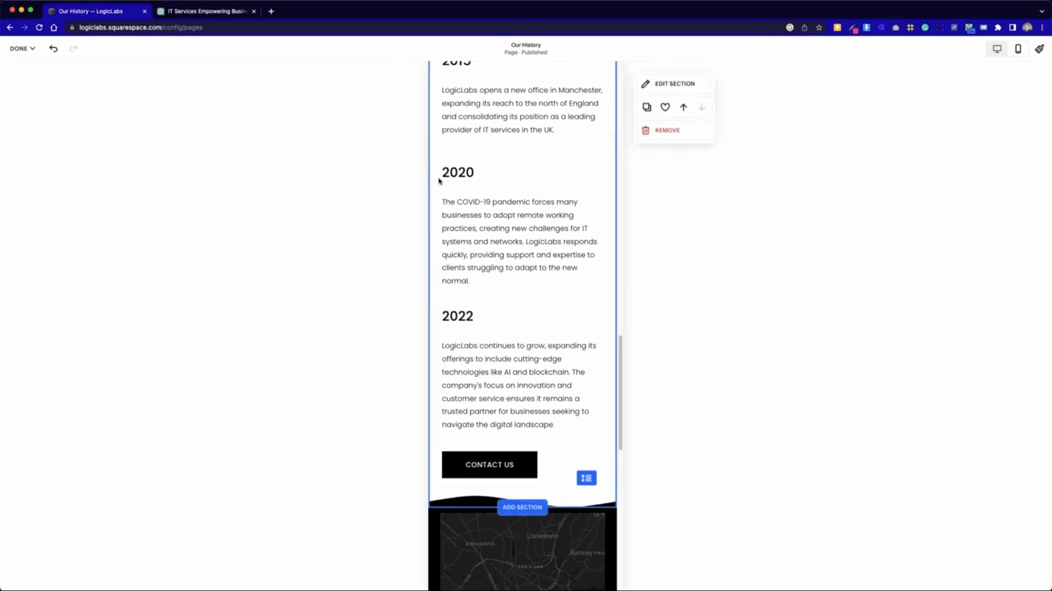
# - Try to reduce the height of the 2008 text block so it fits its text
pyautogui.scroll(5, 554, 407)
pyautogui.scroll(5, 554, 413)
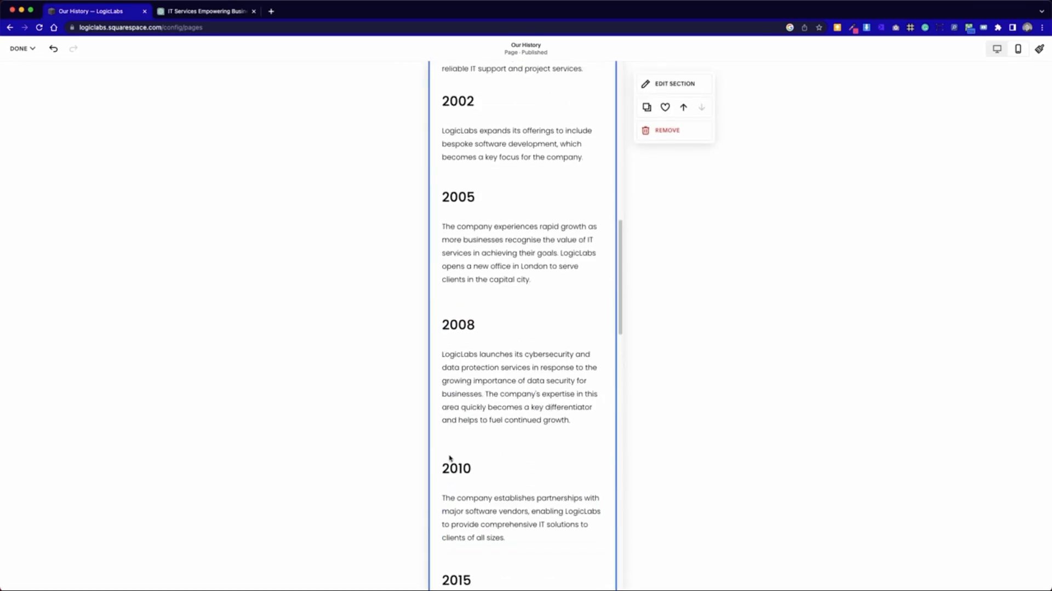
pyautogui.click(460, 433)
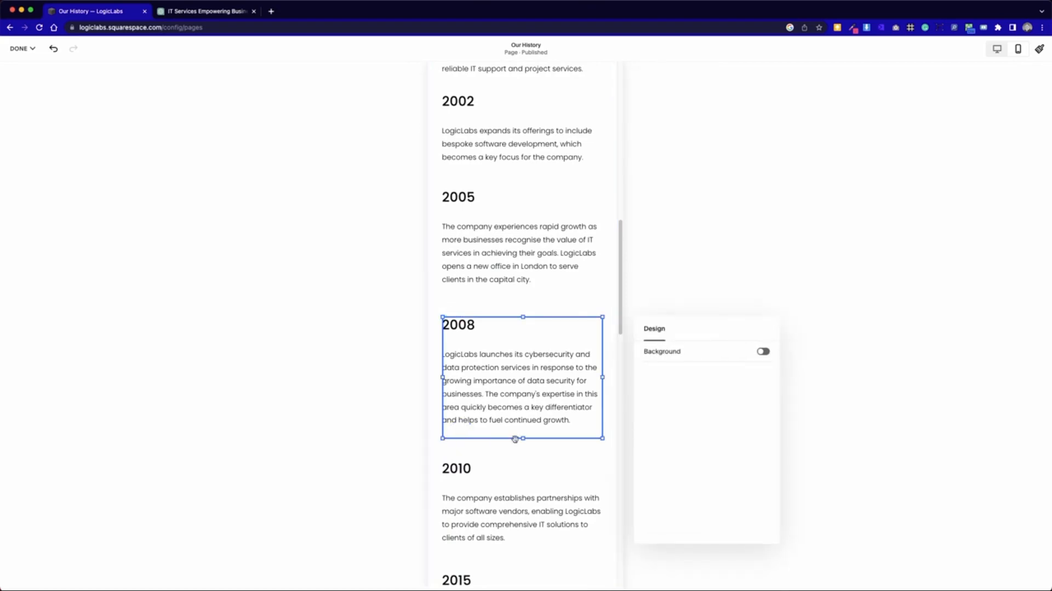
pyautogui.moveTo(521, 437); pyautogui.dragTo(523, 407)
pyautogui.click(499, 185)
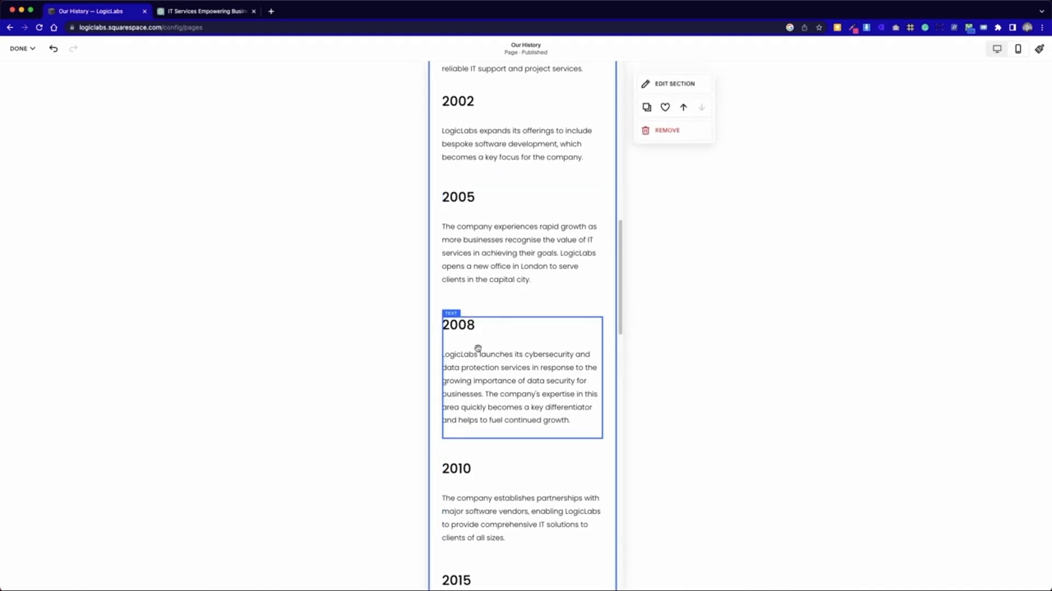
# - Save the mobile layout changes to the Our History page
pyautogui.scroll(5, 477, 347)
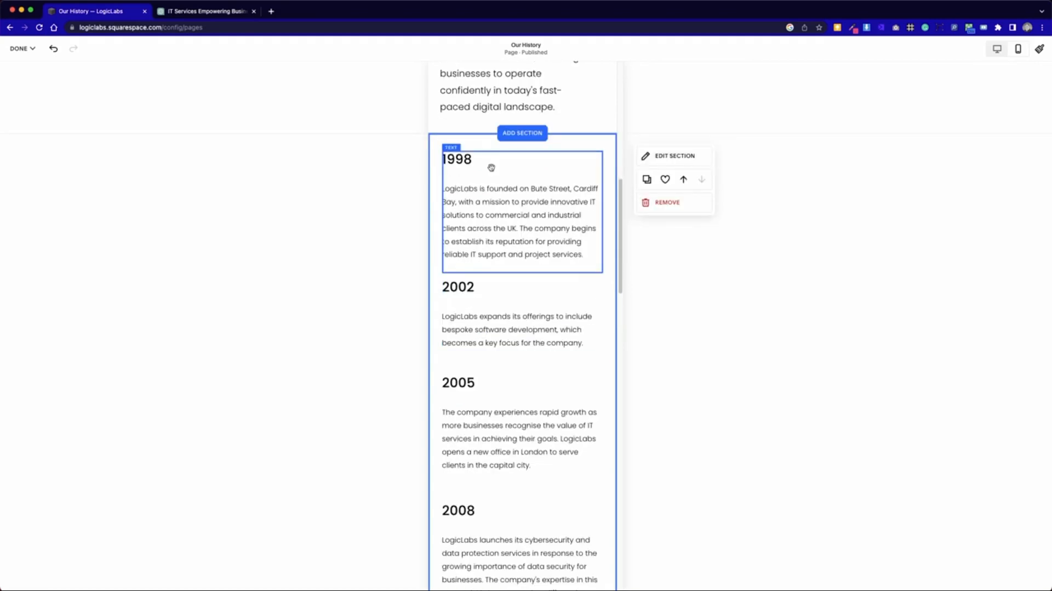
pyautogui.click(21, 48)
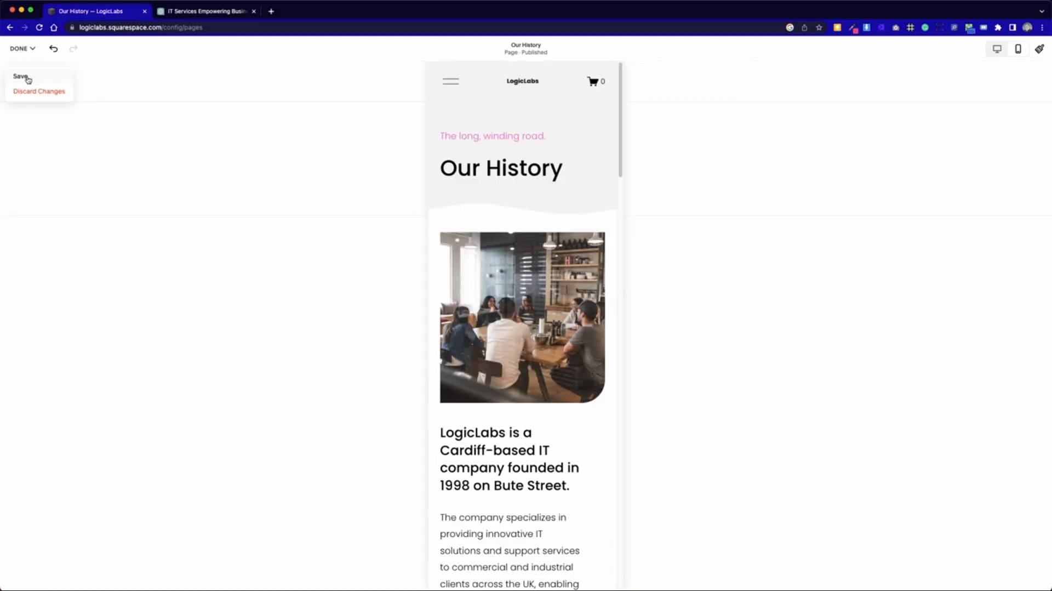
pyautogui.click(27, 79)
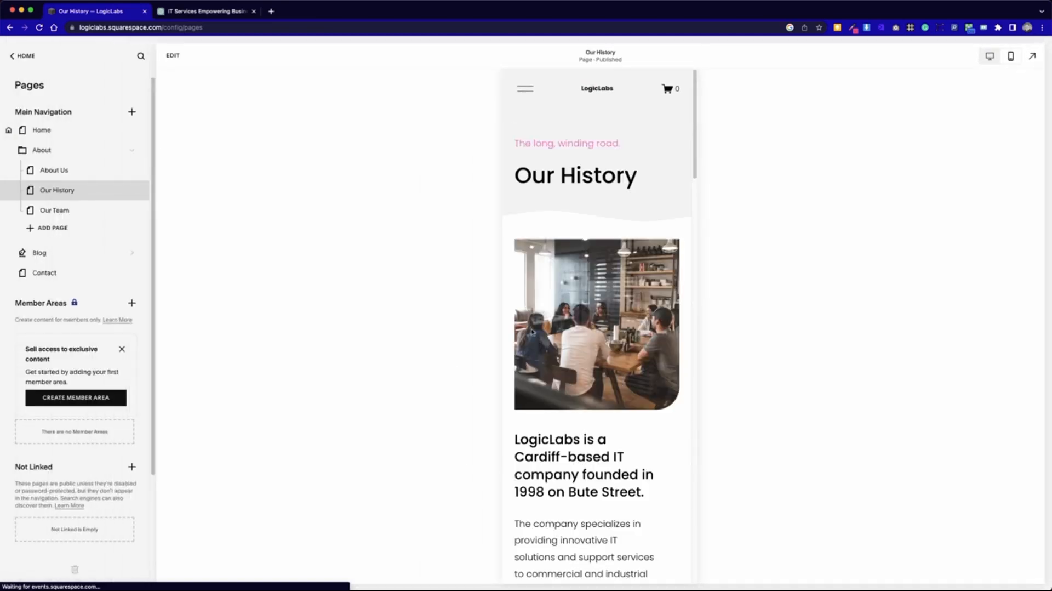
# - Review the saved mobile page from heading to footer, checking the spacing of the timeline blocks and Contact Us button
pyautogui.scroll(-12, 532, 332)
pyautogui.scroll(-8, 547, 420)
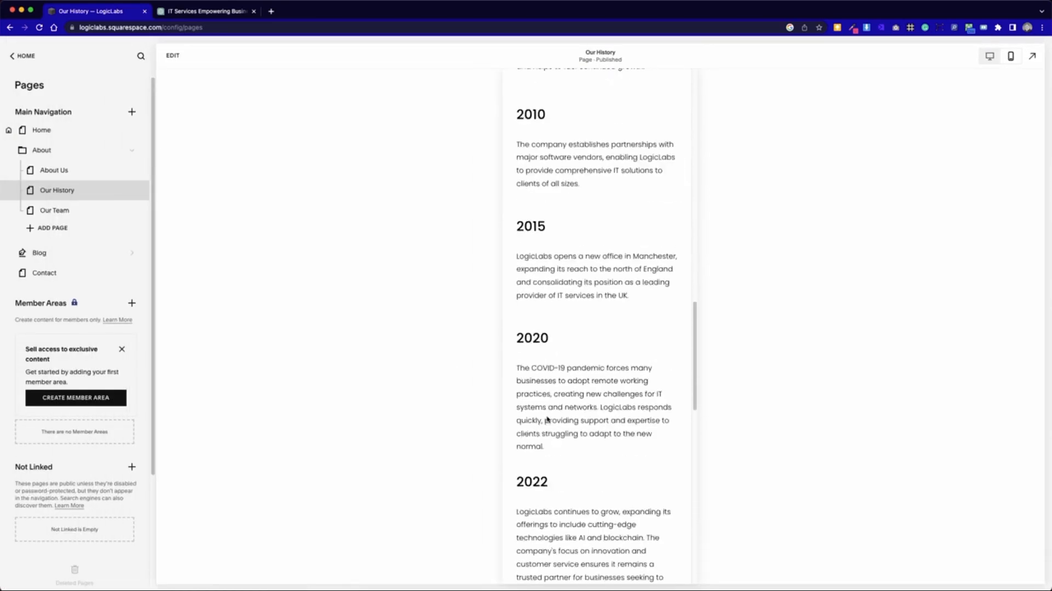
pyautogui.scroll(-3, 547, 419)
pyautogui.moveTo(568, 133); pyautogui.dragTo(630, 429)
pyautogui.click(639, 459)
pyautogui.scroll(2, 643, 476)
pyautogui.scroll(12, 643, 476)
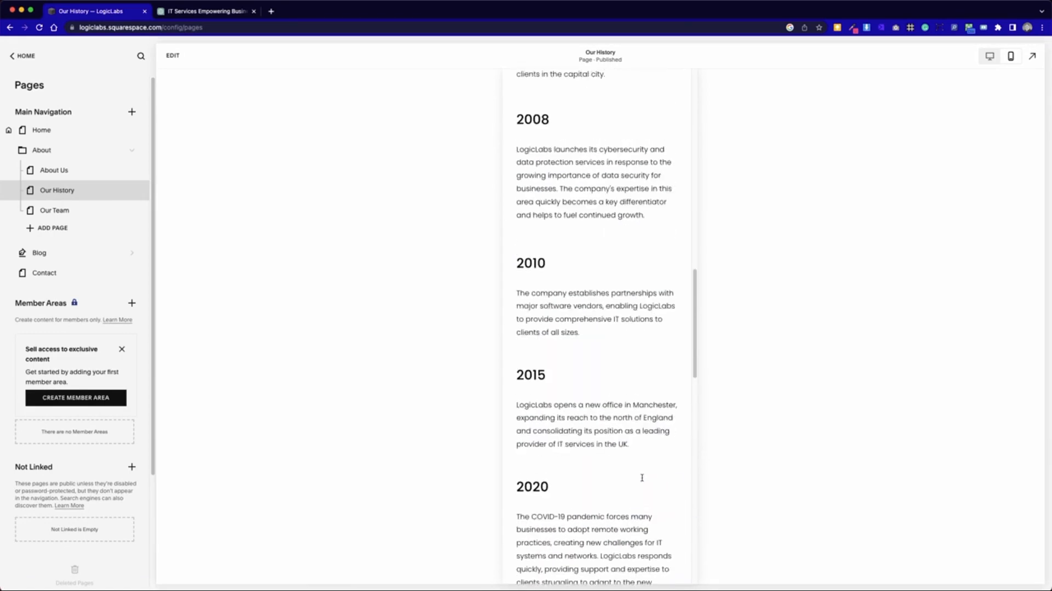
pyautogui.scroll(8, 643, 477)
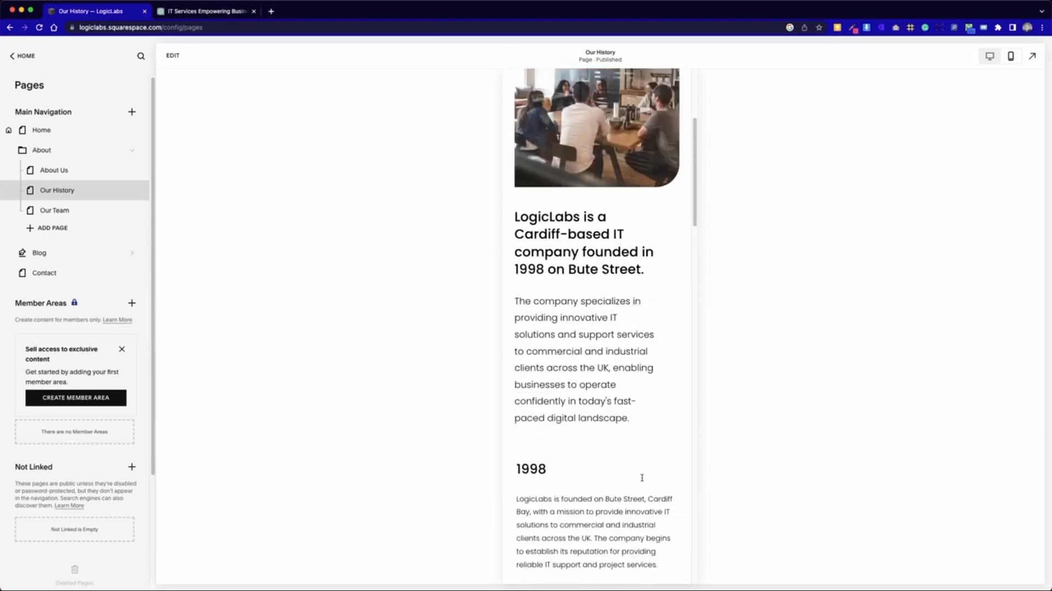
pyautogui.scroll(-12, 643, 477)
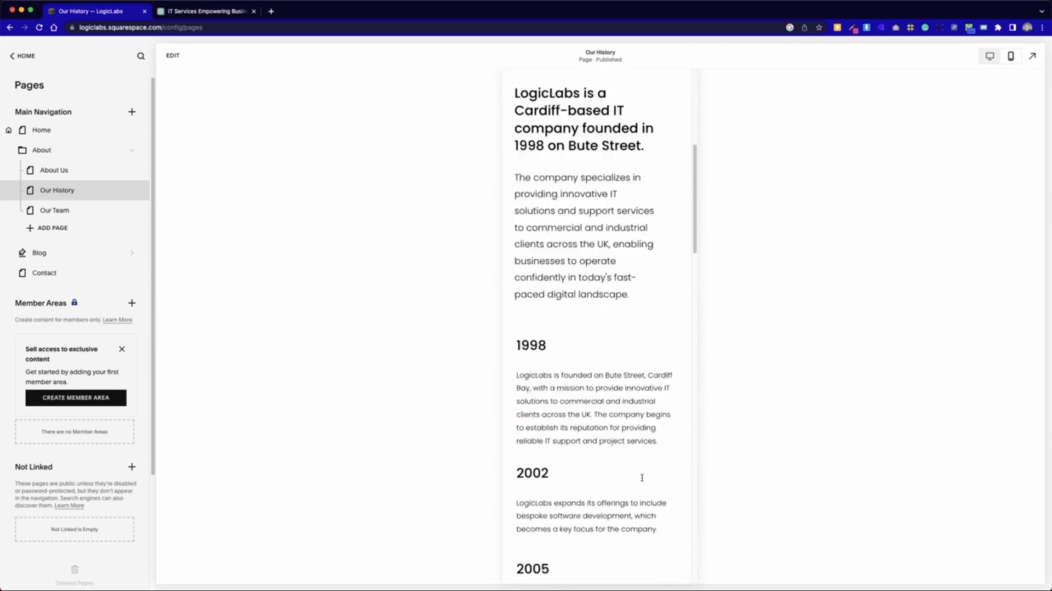
pyautogui.scroll(-5, 643, 477)
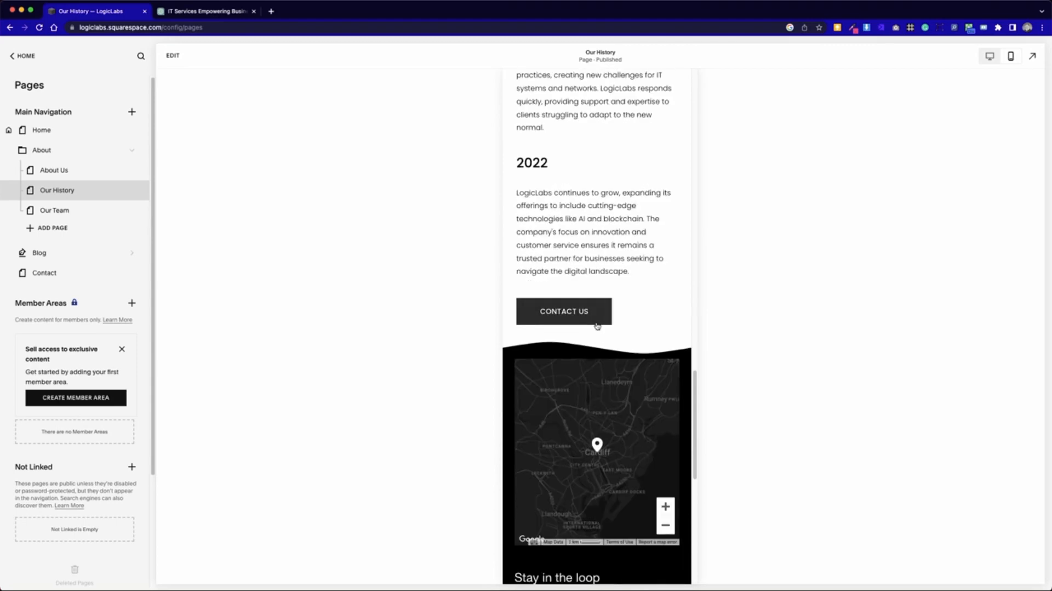
pyautogui.scroll(-5, 667, 548)
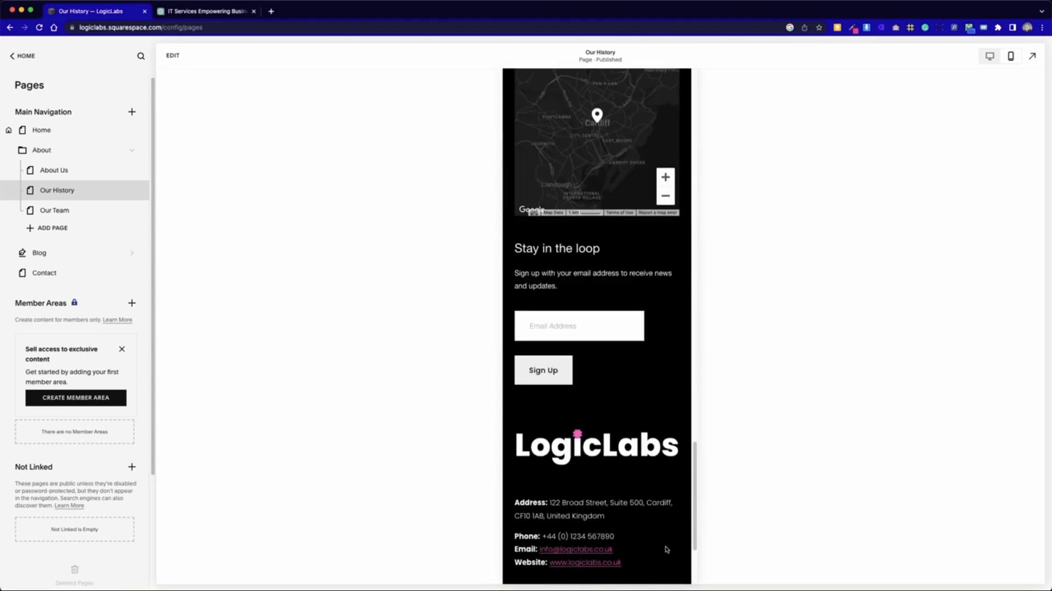
pyautogui.scroll(12, 667, 549)
pyautogui.scroll(10, 667, 549)
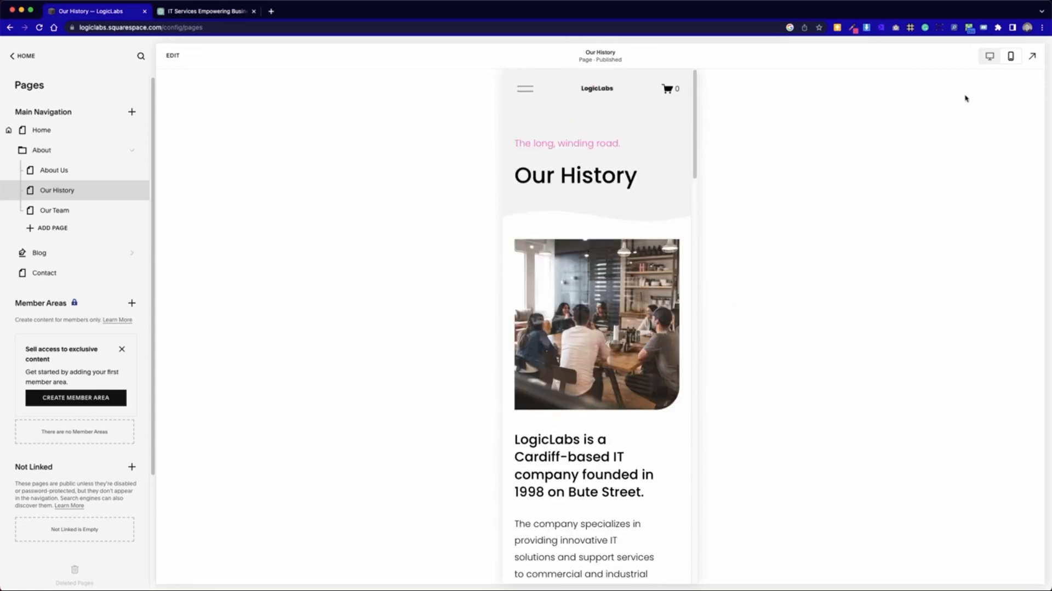
# - Switch the preview to the desktop layout and open the Our History page for editing at the timeline section
pyautogui.click(989, 56)
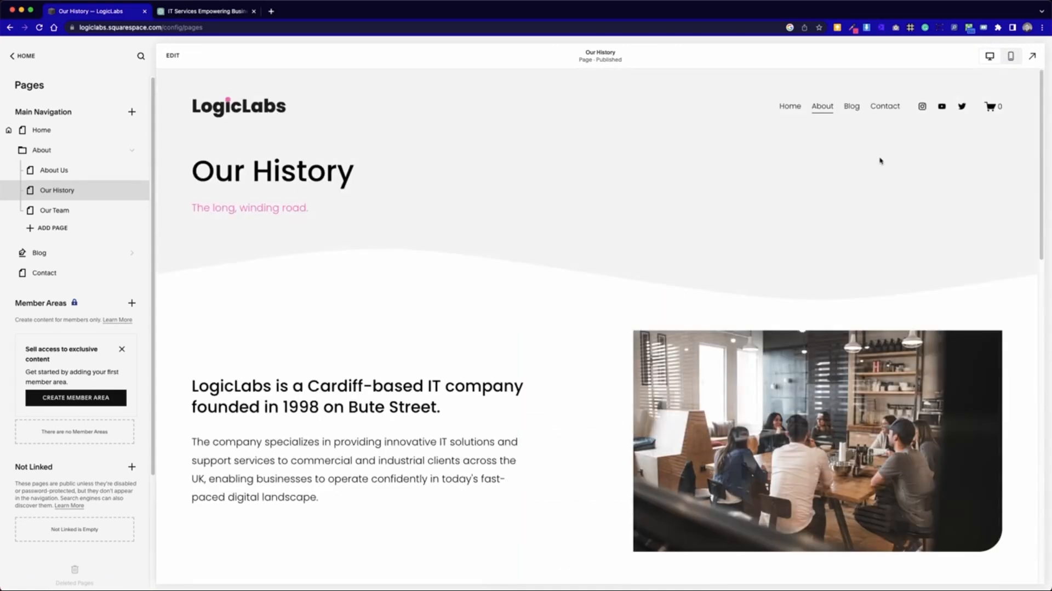
pyautogui.scroll(-10, 442, 450)
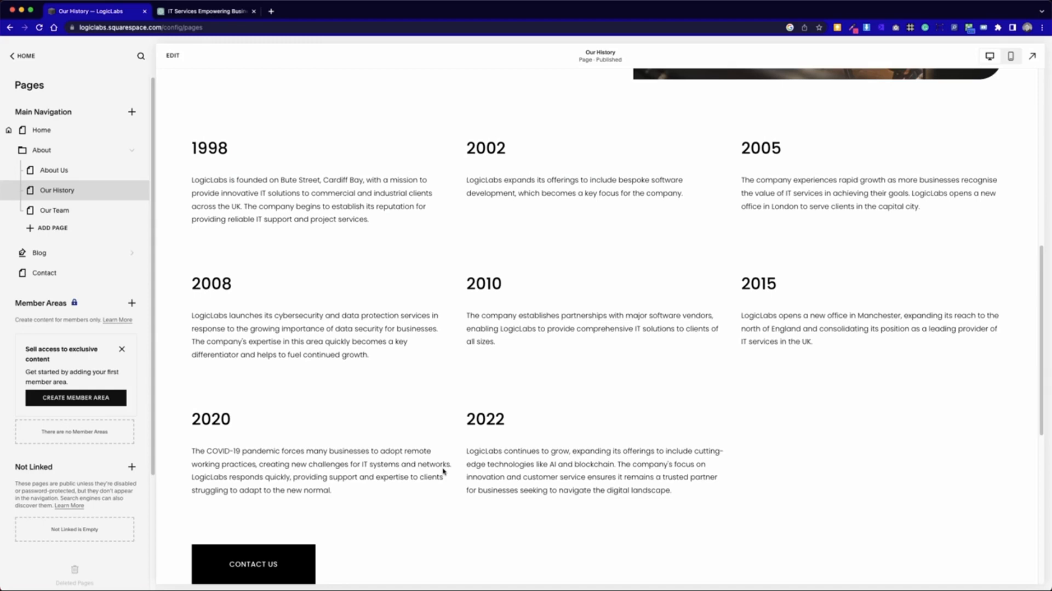
pyautogui.click(184, 56)
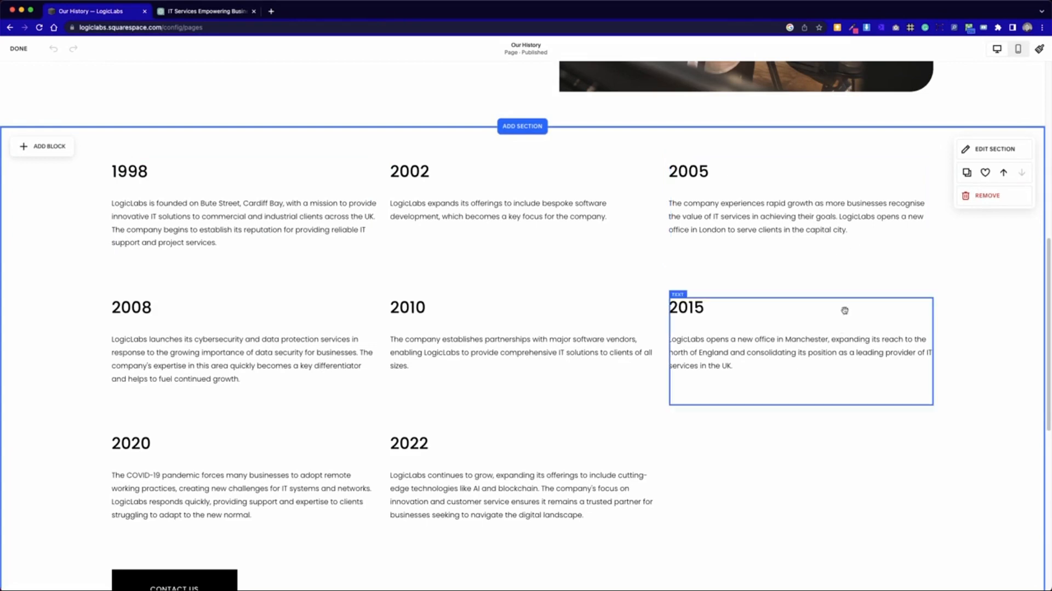
# - Reduce the heights of the 2010 and 2015 text blocks on desktop, and try the same on the 2008 block
pyautogui.click(544, 403)
pyautogui.moveTo(520, 406); pyautogui.dragTo(522, 371)
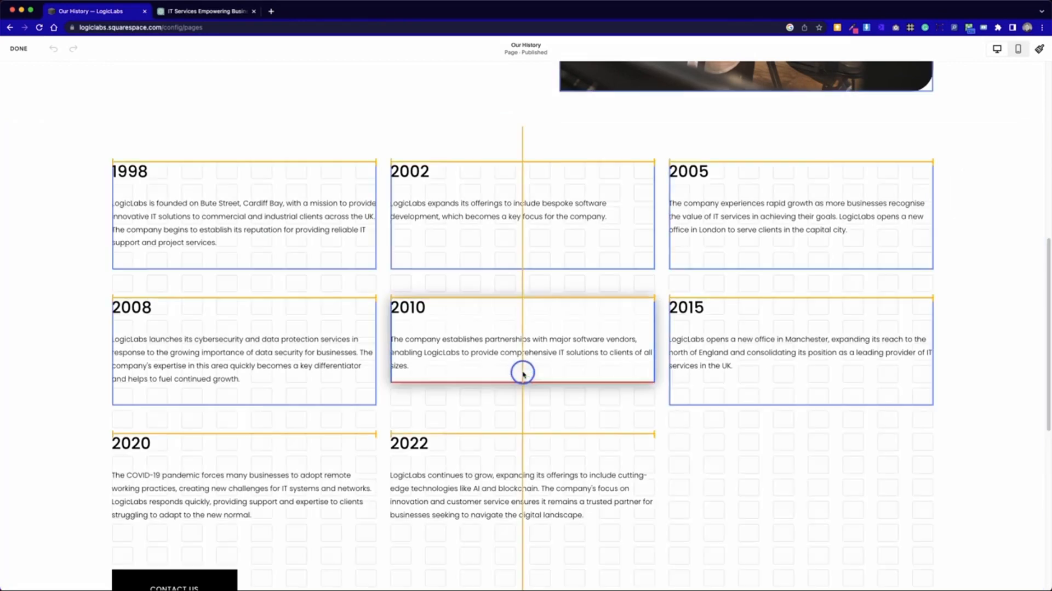
pyautogui.click(754, 381)
pyautogui.moveTo(802, 405); pyautogui.dragTo(803, 376)
pyautogui.click(262, 401)
pyautogui.moveTo(244, 401); pyautogui.dragTo(264, 384)
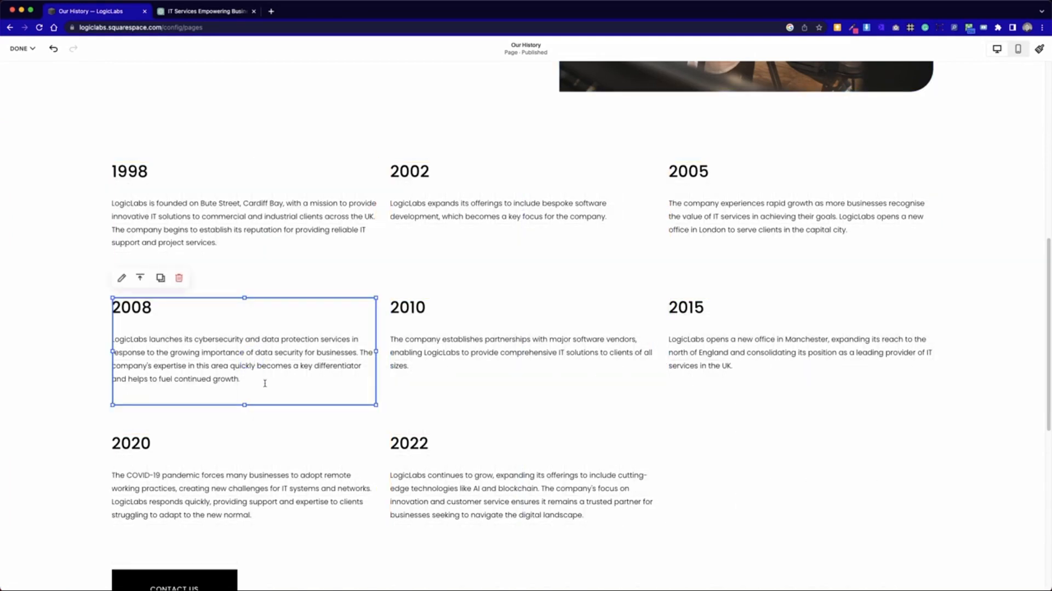
# - Restore the heights of the 2010 and 2015 text blocks to match the 2008 block beside them
pyautogui.click(473, 369)
pyautogui.moveTo(518, 382); pyautogui.dragTo(516, 403)
pyautogui.click(745, 359)
pyautogui.moveTo(802, 387); pyautogui.dragTo(799, 404)
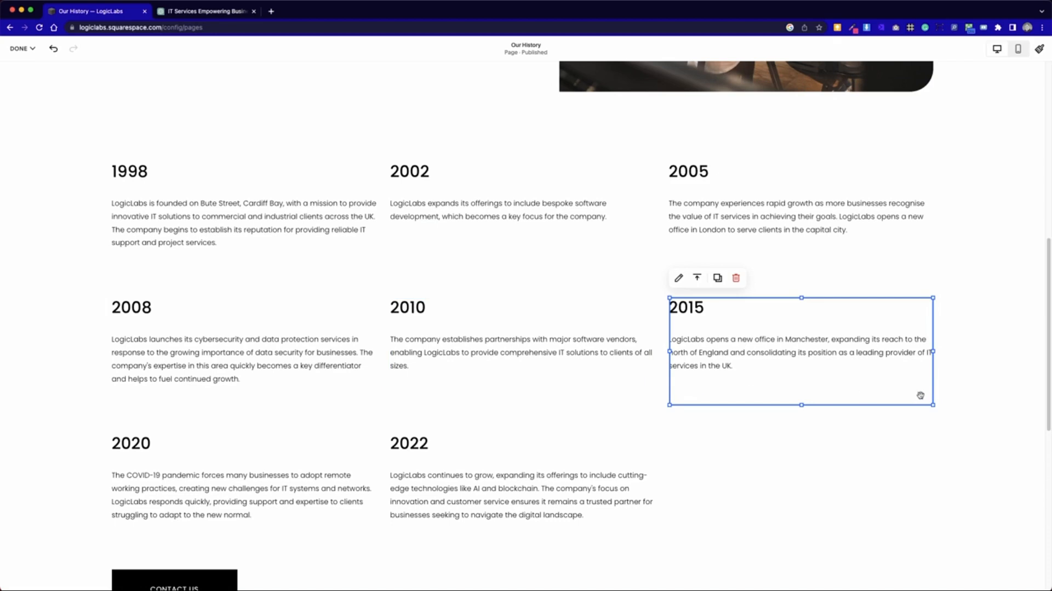
# - Compare the 2008 and 2010 text blocks and try to reduce the 2010 block's height slightly
pyautogui.click(408, 365)
pyautogui.click(218, 377)
pyautogui.click(221, 379)
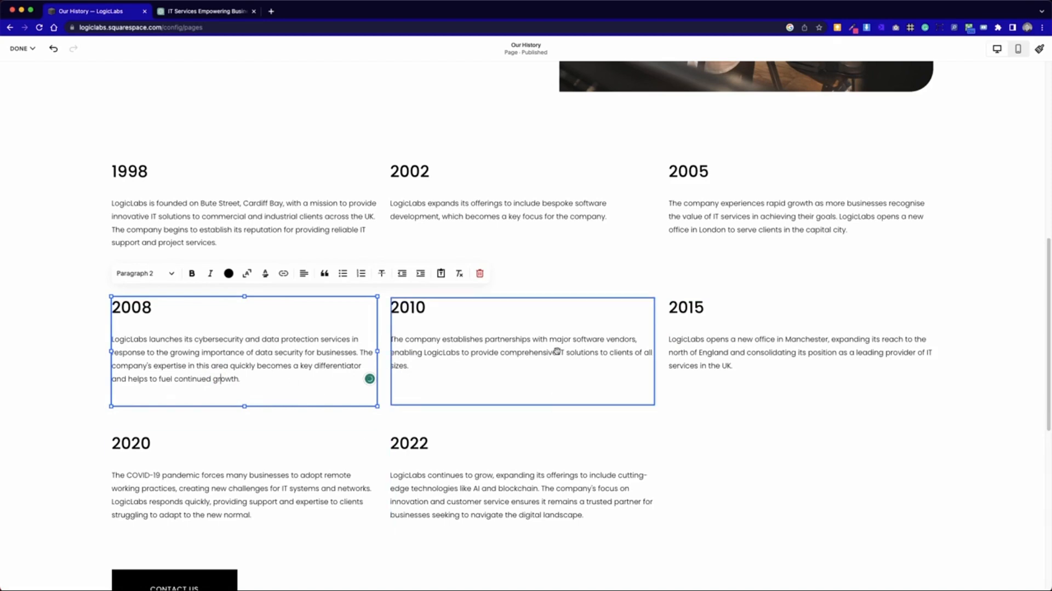
pyautogui.click(552, 373)
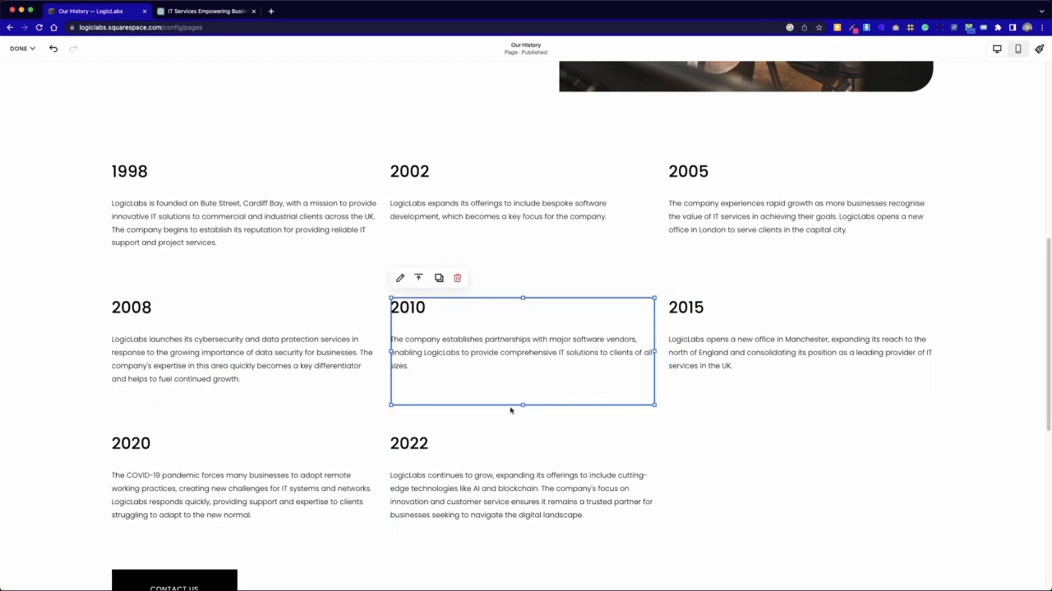
pyautogui.moveTo(522, 405); pyautogui.dragTo(524, 399)
pyautogui.click(724, 439)
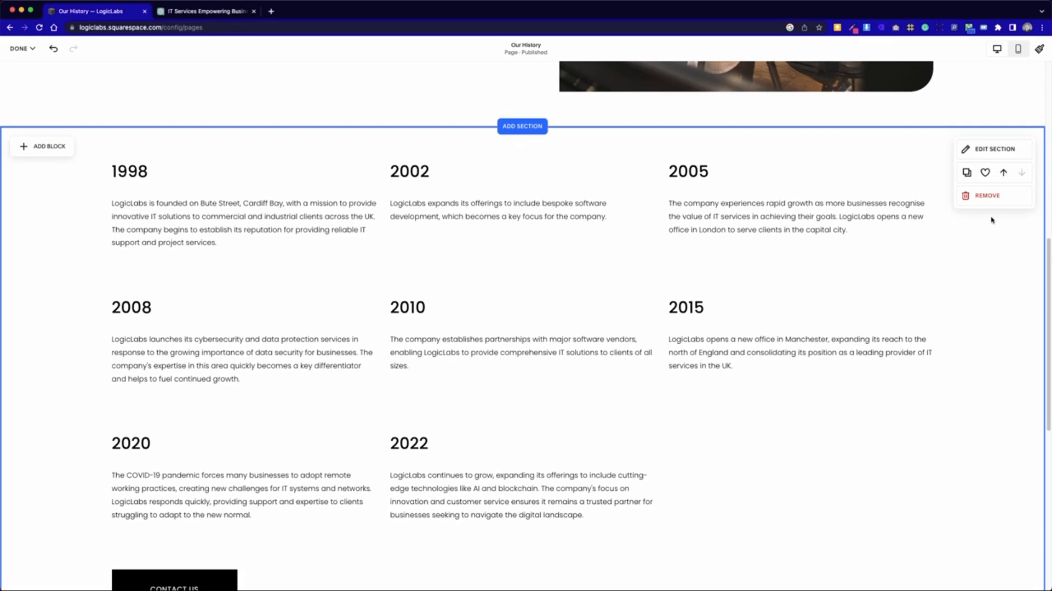
# - Remove the grid gap between cells in the timeline section's format settings
pyautogui.click(985, 154)
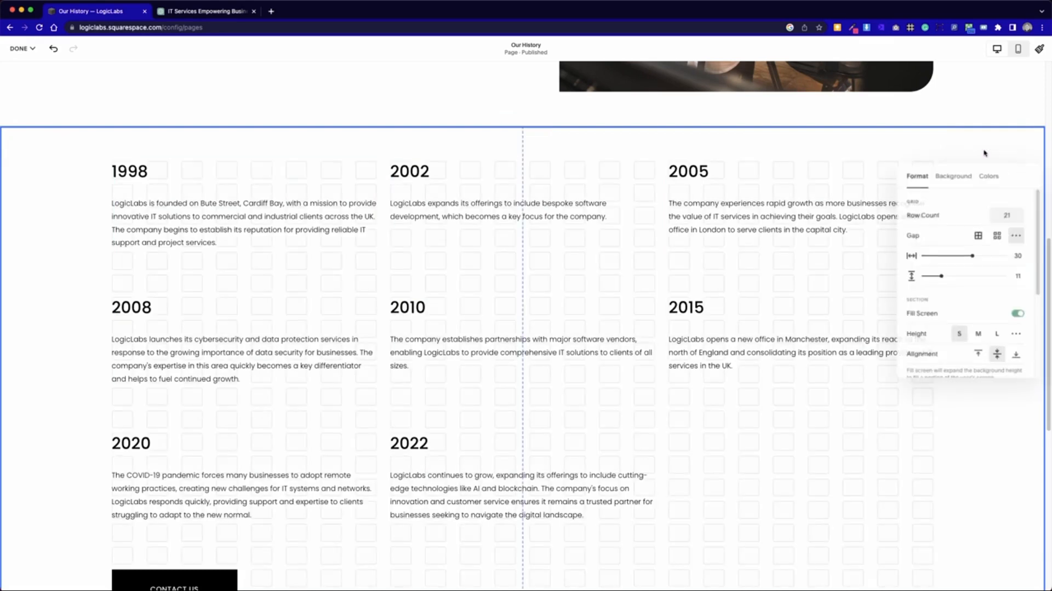
pyautogui.click(980, 235)
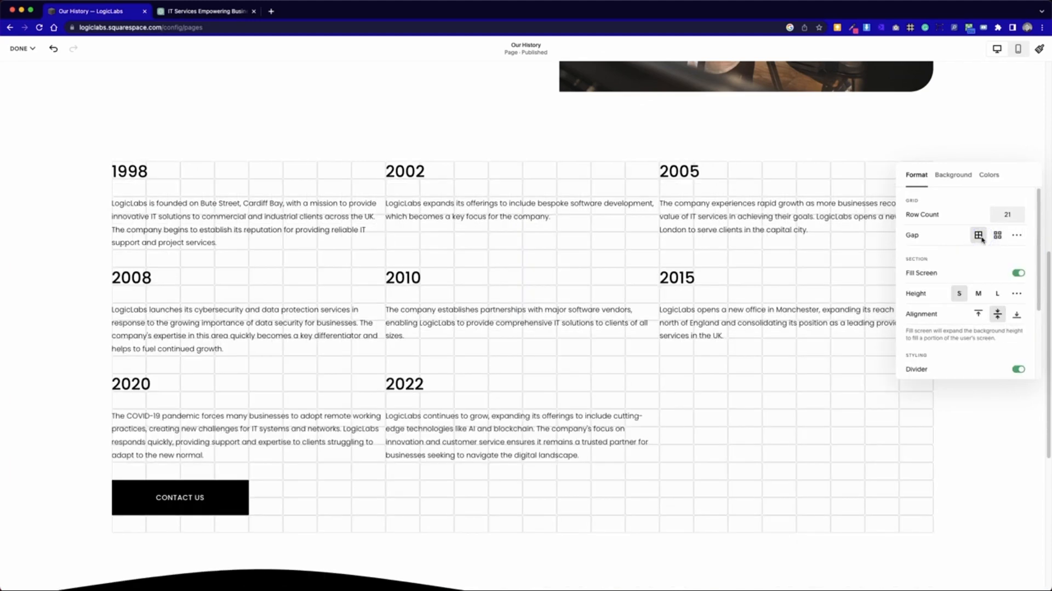
pyautogui.click(756, 436)
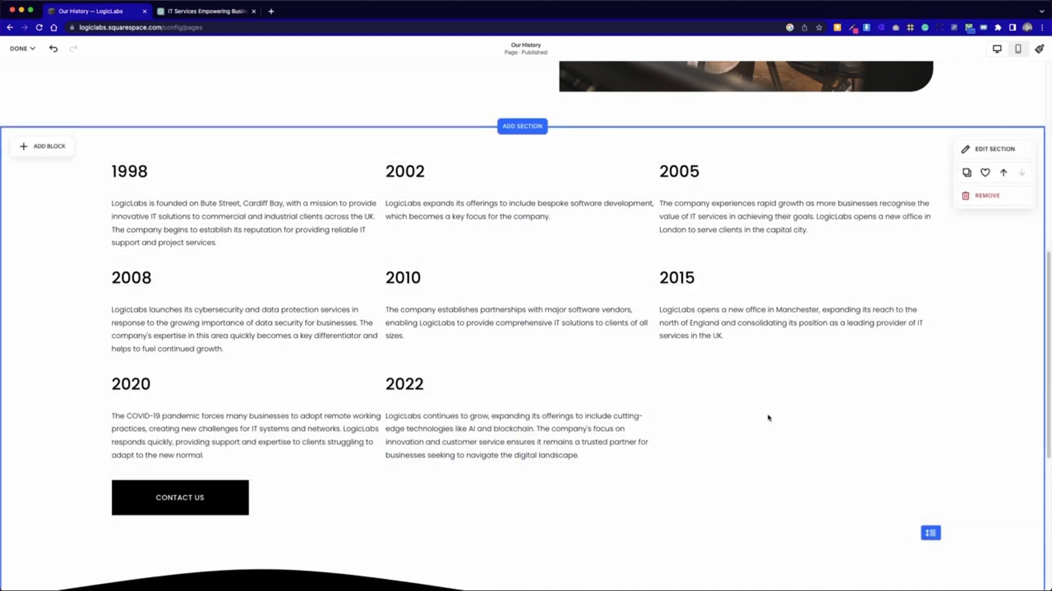
# - Narrow the 1998, 2008 and 2020 text blocks by one grid column from their inner edge on desktop
pyautogui.click(344, 204)
pyautogui.moveTo(385, 204); pyautogui.dragTo(360, 209)
pyautogui.click(356, 336)
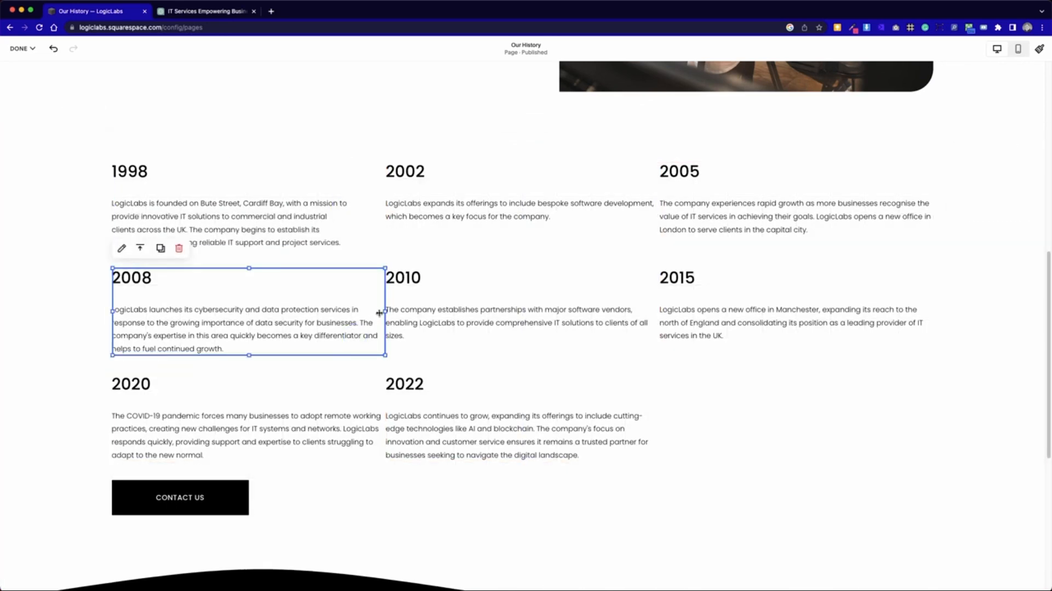
pyautogui.moveTo(383, 312); pyautogui.dragTo(354, 312)
pyautogui.click(367, 413)
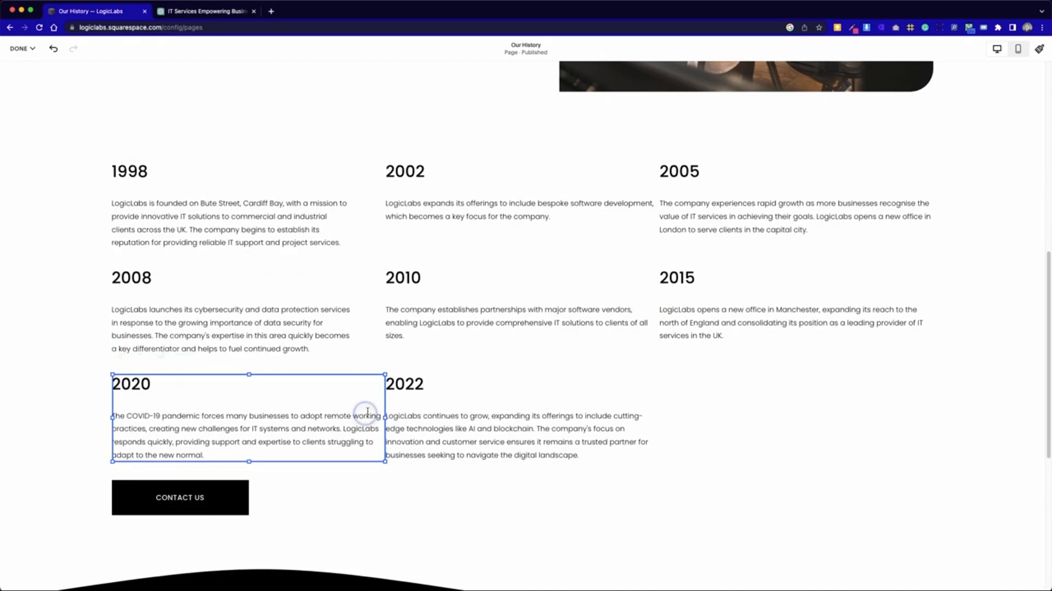
pyautogui.moveTo(385, 420); pyautogui.dragTo(353, 423)
# - Narrow the 2022, 2010 and 2002 text blocks by one grid column to match the first column
pyautogui.click(640, 414)
pyautogui.moveTo(660, 417); pyautogui.dragTo(637, 423)
pyautogui.click(652, 303)
pyautogui.moveTo(658, 309); pyautogui.dragTo(628, 308)
pyautogui.click(645, 208)
pyautogui.moveTo(658, 205); pyautogui.dragTo(626, 208)
# - Narrow the 2005 and 2015 text blocks by one grid column and deselect them
pyautogui.click(862, 216)
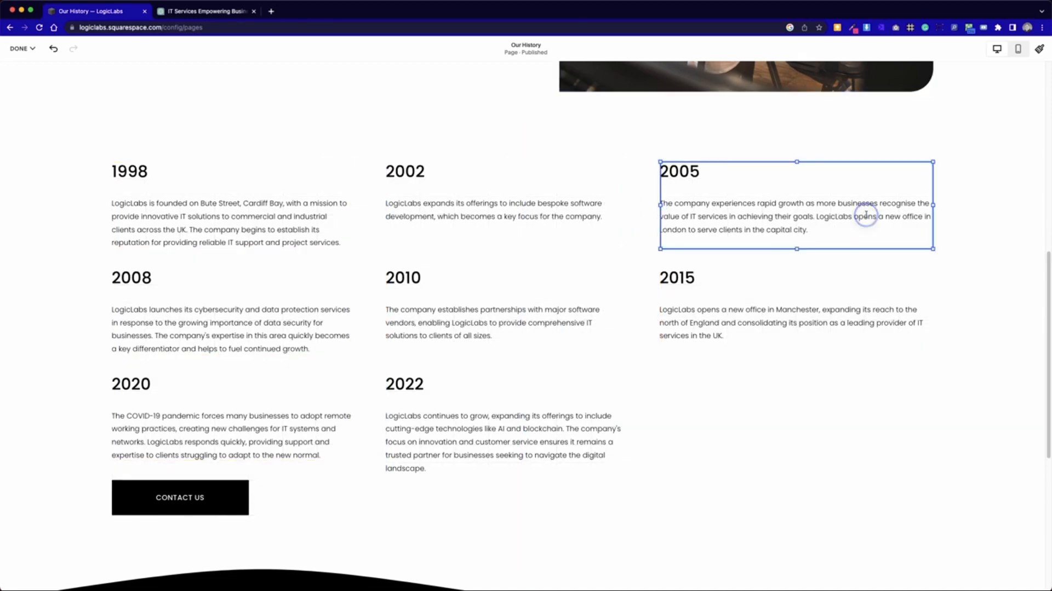
pyautogui.moveTo(934, 205); pyautogui.dragTo(914, 210)
pyautogui.click(914, 326)
pyautogui.moveTo(930, 310); pyautogui.dragTo(902, 312)
pyautogui.click(850, 408)
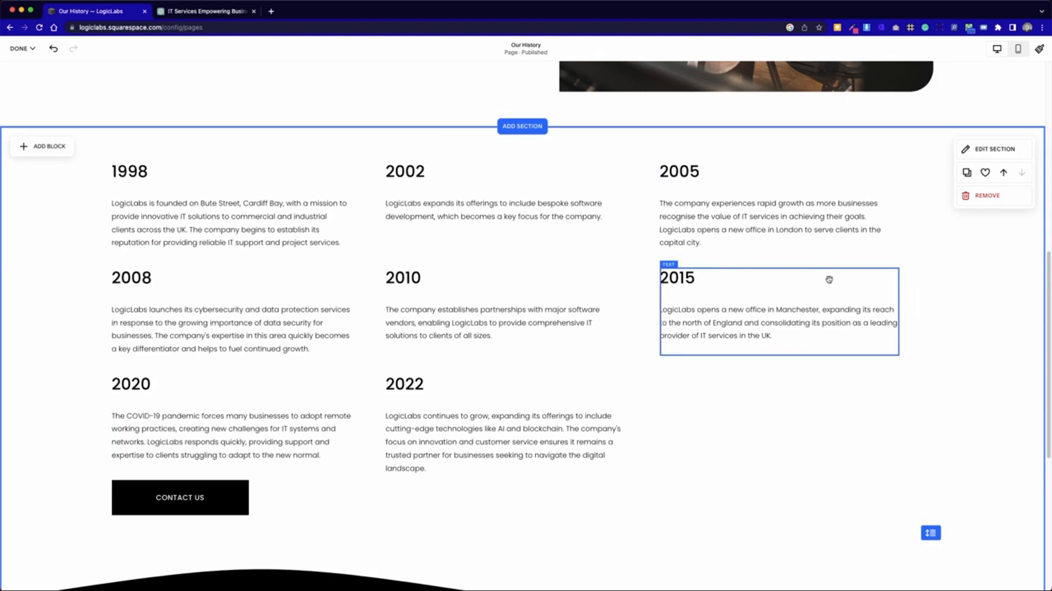
# - Save the Our History page and check its timeline spacing in the mobile preview
pyautogui.click(21, 48)
pyautogui.click(22, 77)
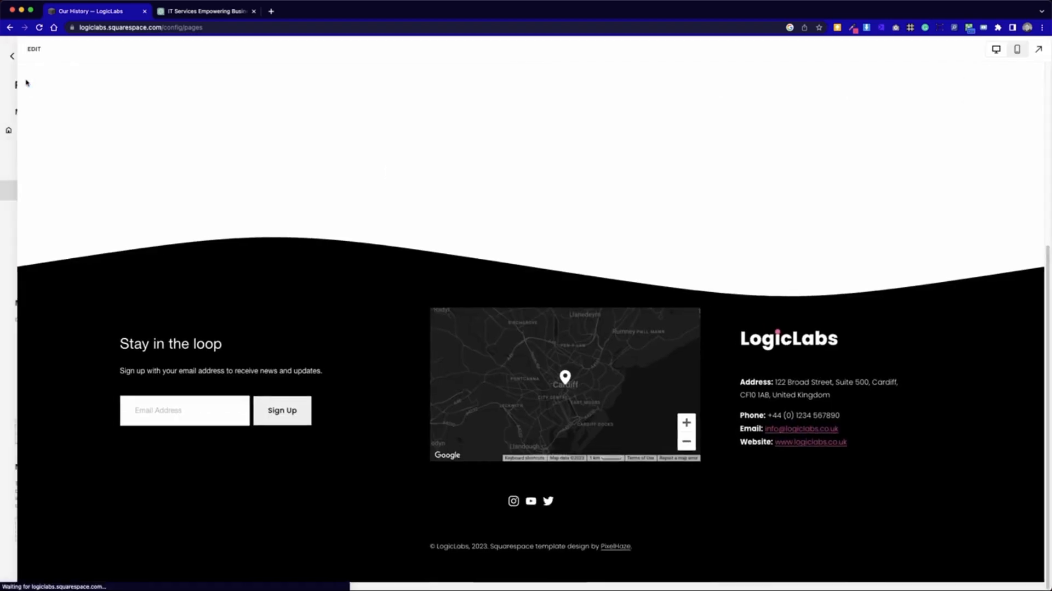
pyautogui.scroll(-8, 543, 422)
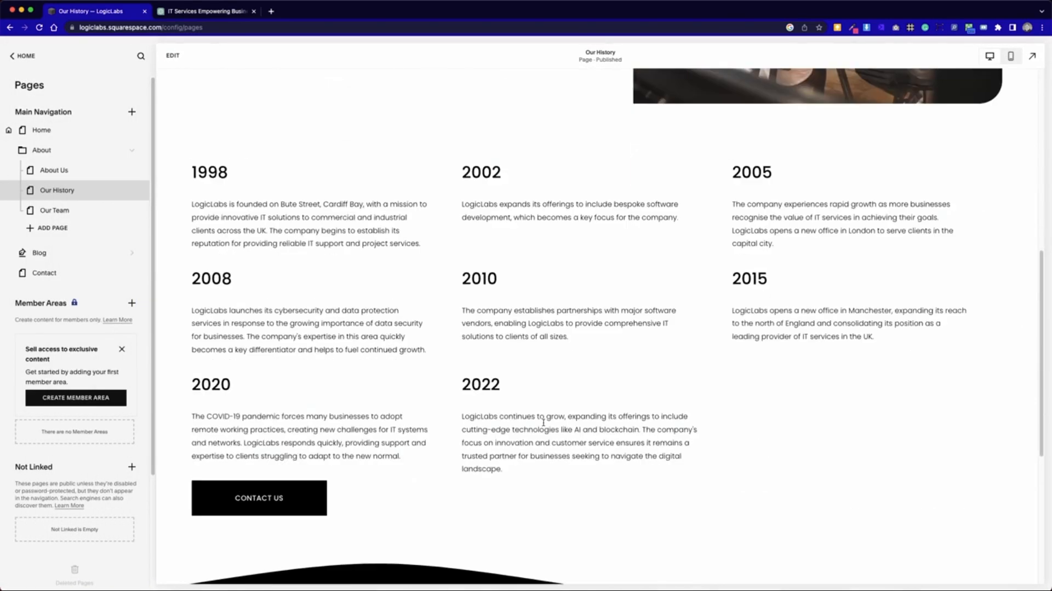
pyautogui.click(1011, 56)
pyautogui.scroll(2, 632, 332)
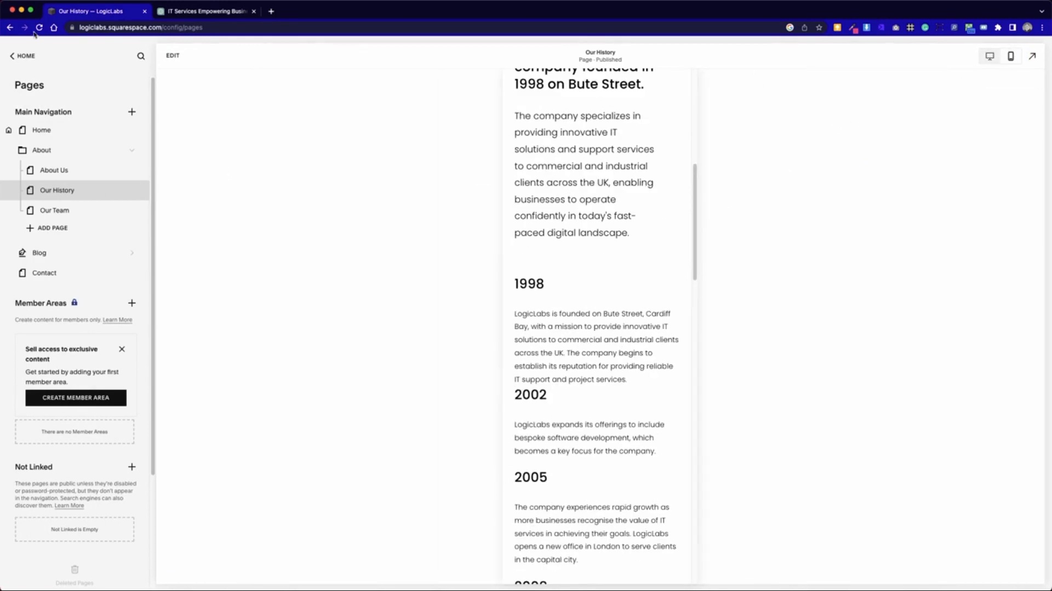
# - Open the mobile layout for editing and shift the 2002 and 2005 text blocks down to open gaps above them
pyautogui.click(172, 55)
pyautogui.scroll(-3, 445, 281)
pyautogui.moveTo(507, 283); pyautogui.dragTo(505, 293)
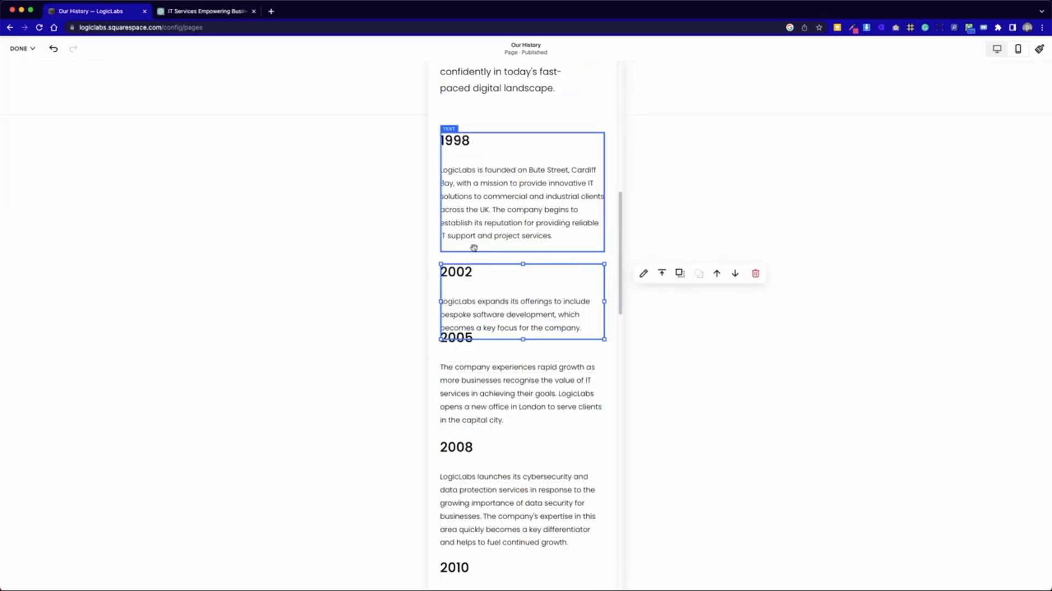
pyautogui.moveTo(482, 367); pyautogui.dragTo(483, 393)
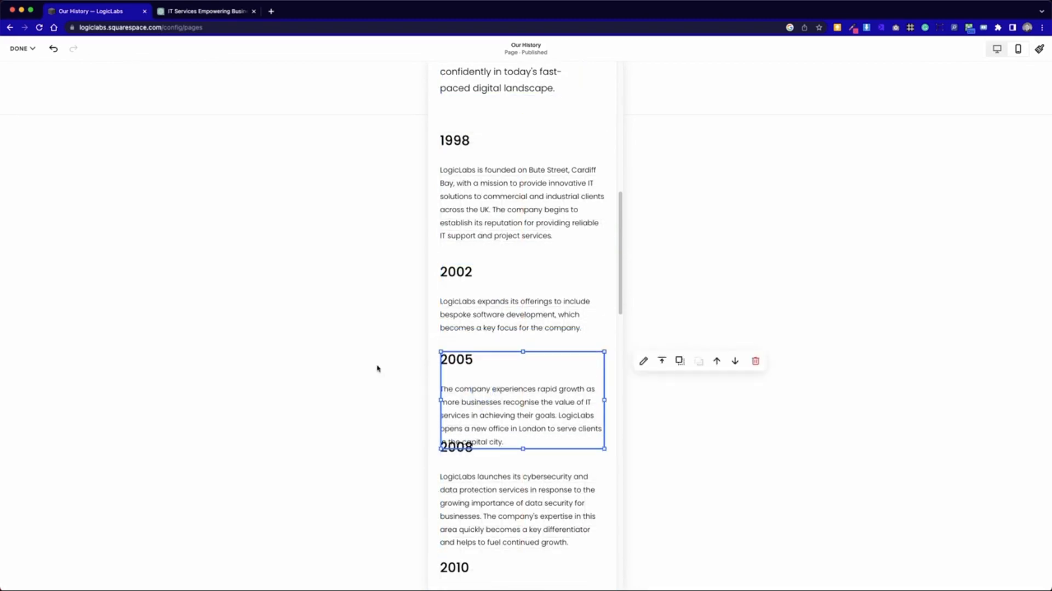
pyautogui.click(376, 369)
# - Move the timeline blocks from 2008 onward and the Contact Us button down so they no longer crowd each other on mobile
pyautogui.scroll(-1, 513, 459)
pyautogui.scroll(-3, 513, 459)
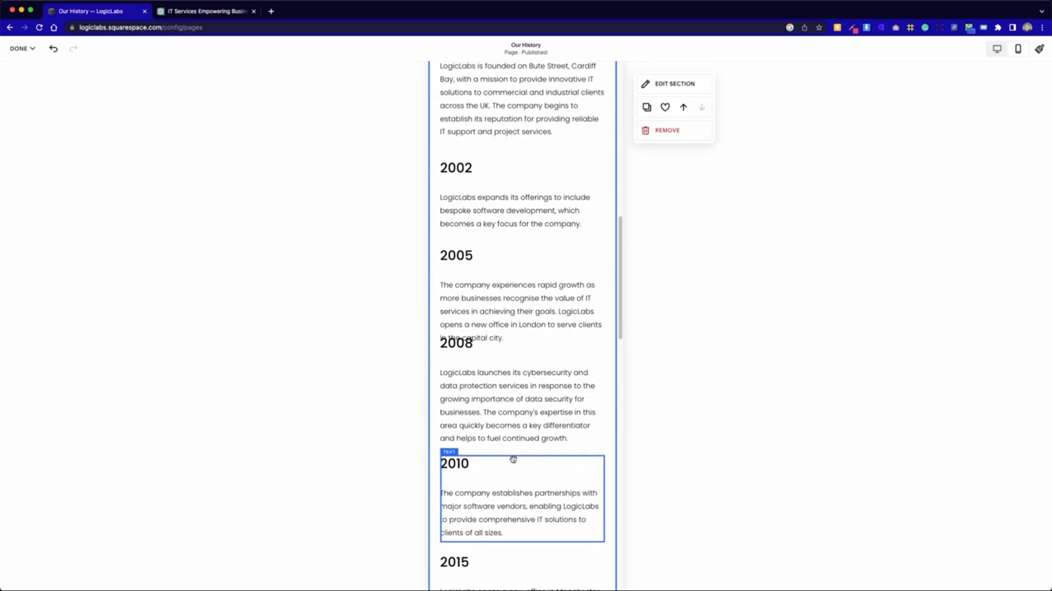
pyautogui.moveTo(514, 393); pyautogui.dragTo(502, 496)
pyautogui.scroll(-3, 509, 420)
pyautogui.scroll(-2, 507, 460)
pyautogui.scroll(-3, 510, 404)
pyautogui.moveTo(510, 404); pyautogui.dragTo(510, 512)
pyautogui.scroll(-2, 510, 449)
pyautogui.moveTo(476, 471); pyautogui.dragTo(469, 500)
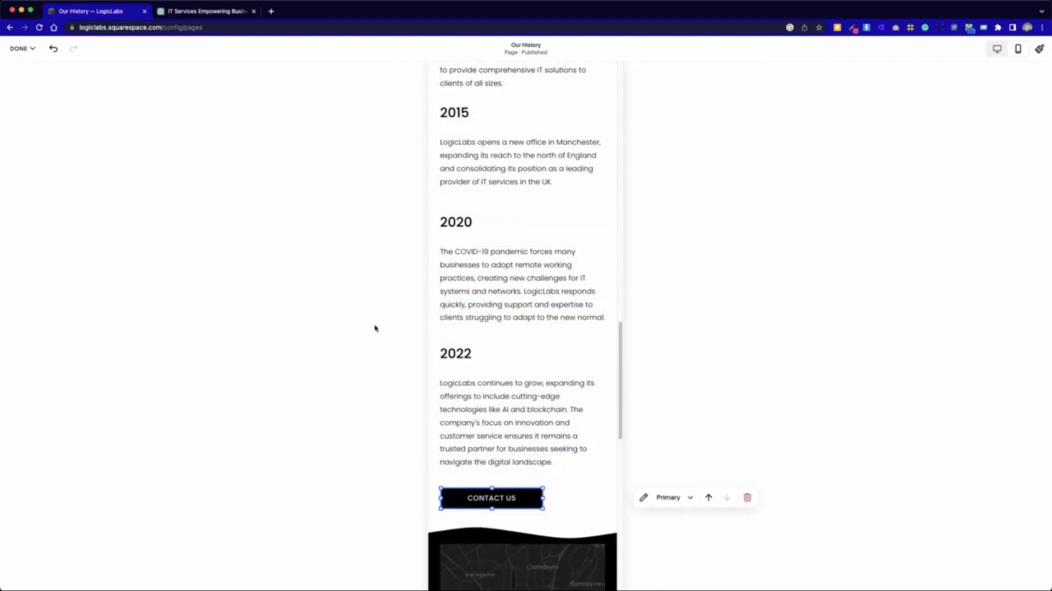
# - Review the mobile page's spacing from timeline to footer and save the page
pyautogui.scroll(8, 404, 347)
pyautogui.scroll(9, 406, 347)
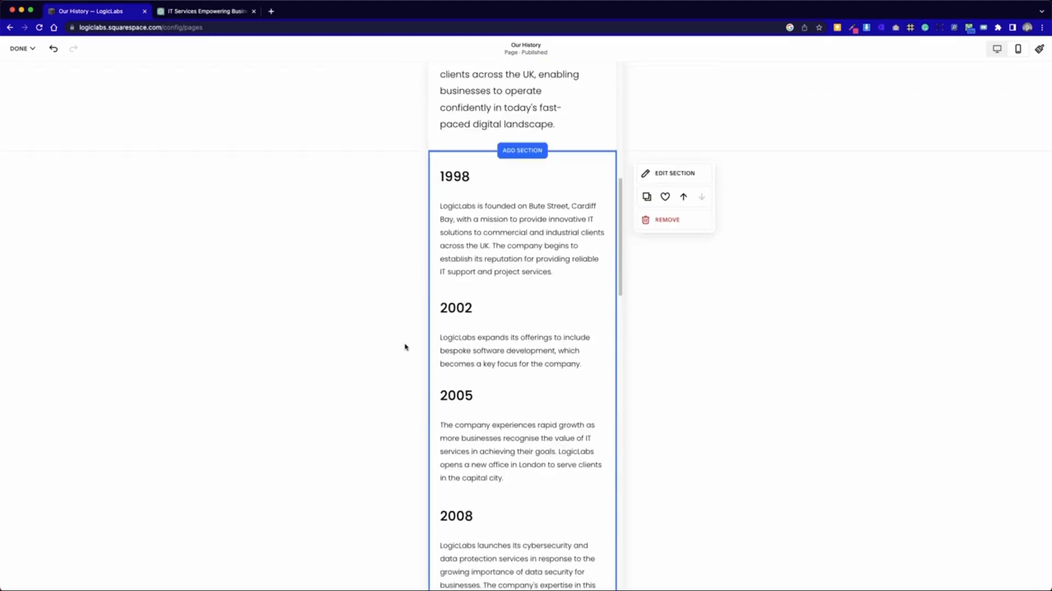
pyautogui.scroll(-15, 407, 348)
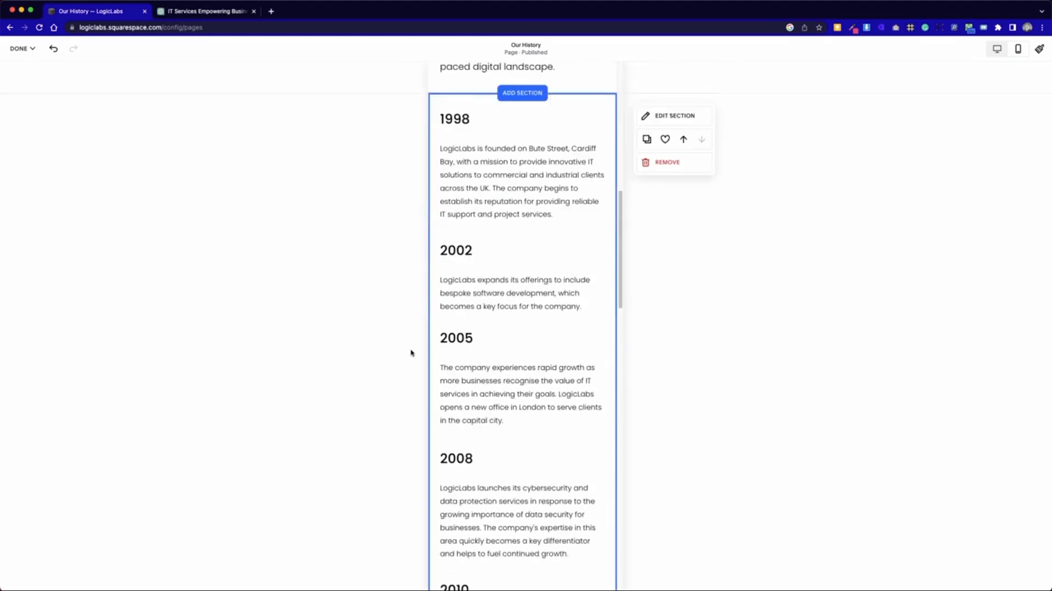
pyautogui.scroll(-10, 411, 352)
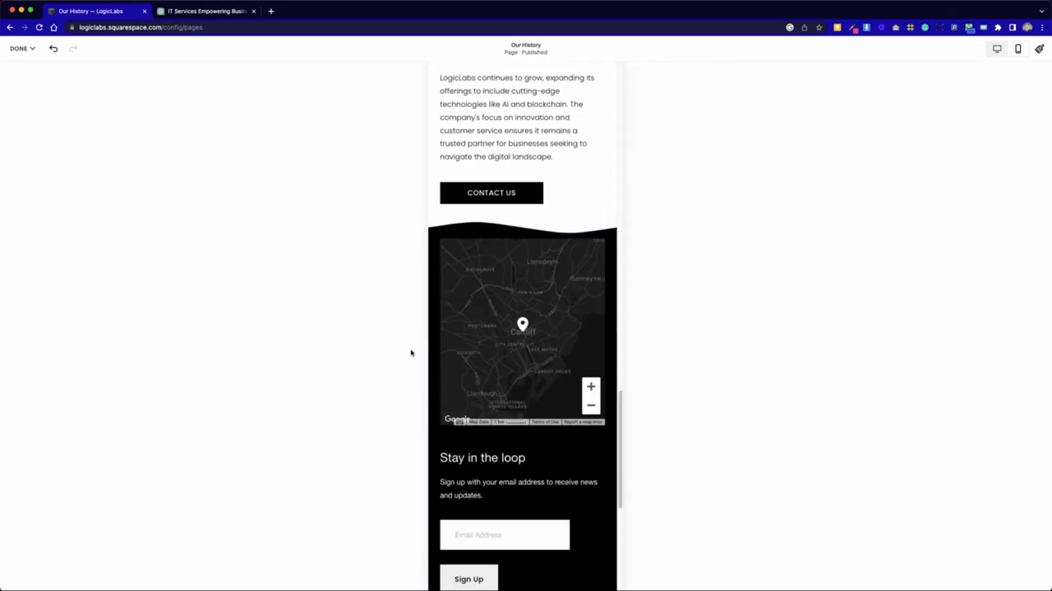
pyautogui.scroll(20, 527, 415)
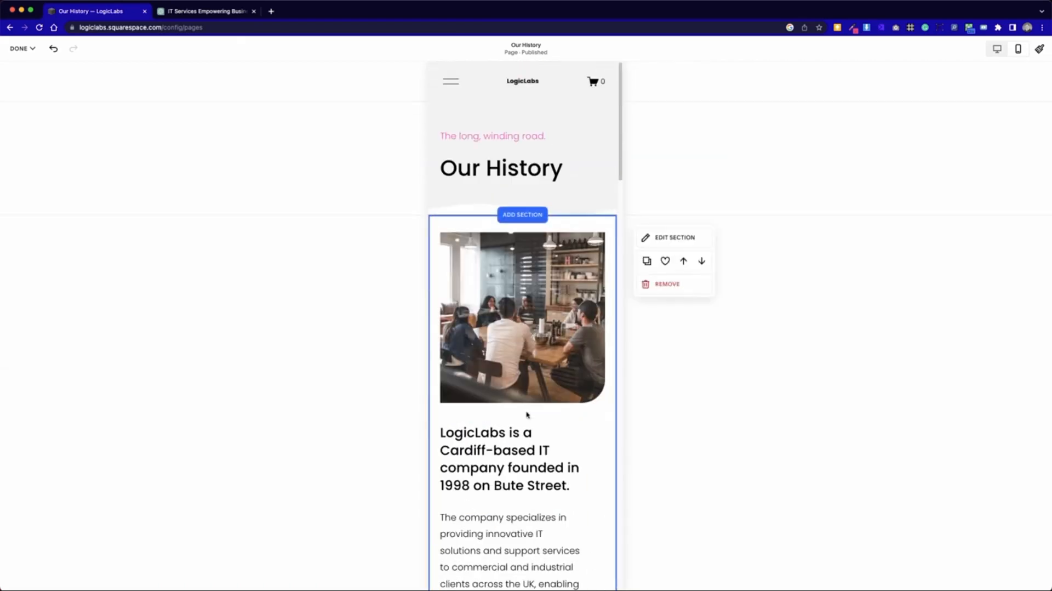
pyautogui.click(23, 48)
pyautogui.click(24, 75)
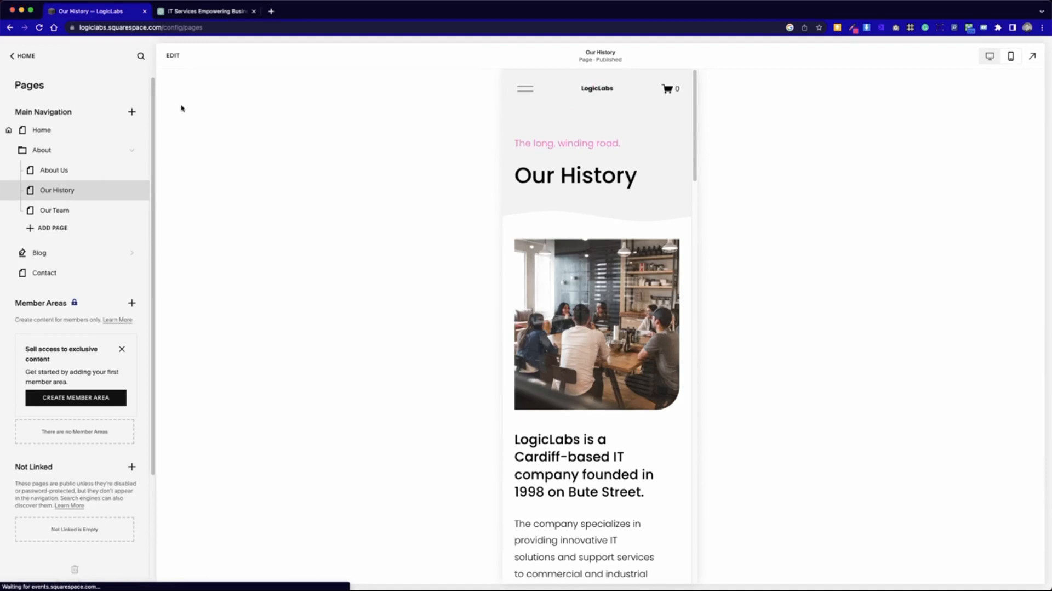
# - Switch the preview to the desktop layout and examine the intro and timeline sections
pyautogui.click(990, 56)
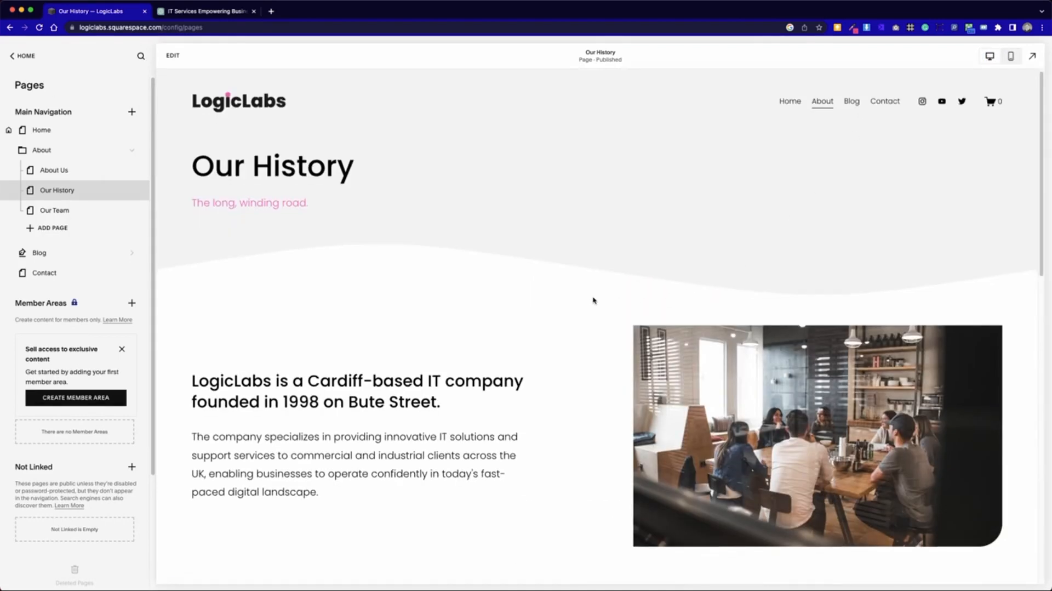
pyautogui.scroll(-6, 594, 298)
pyautogui.scroll(4, 593, 299)
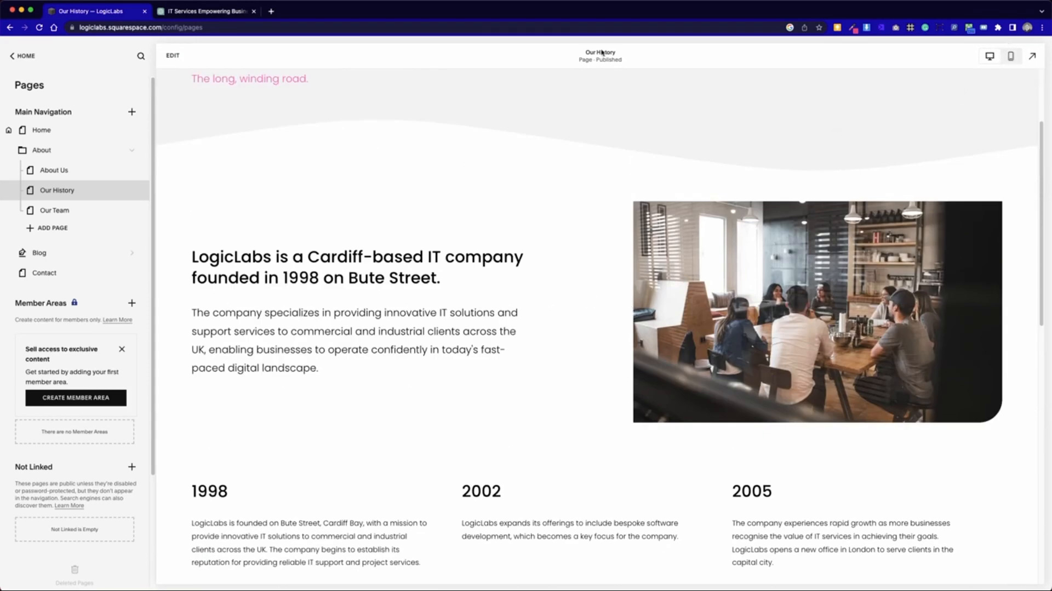
# - Edit the page in the mobile layout and turn on the background of the LogicLabs intro text block
pyautogui.click(177, 57)
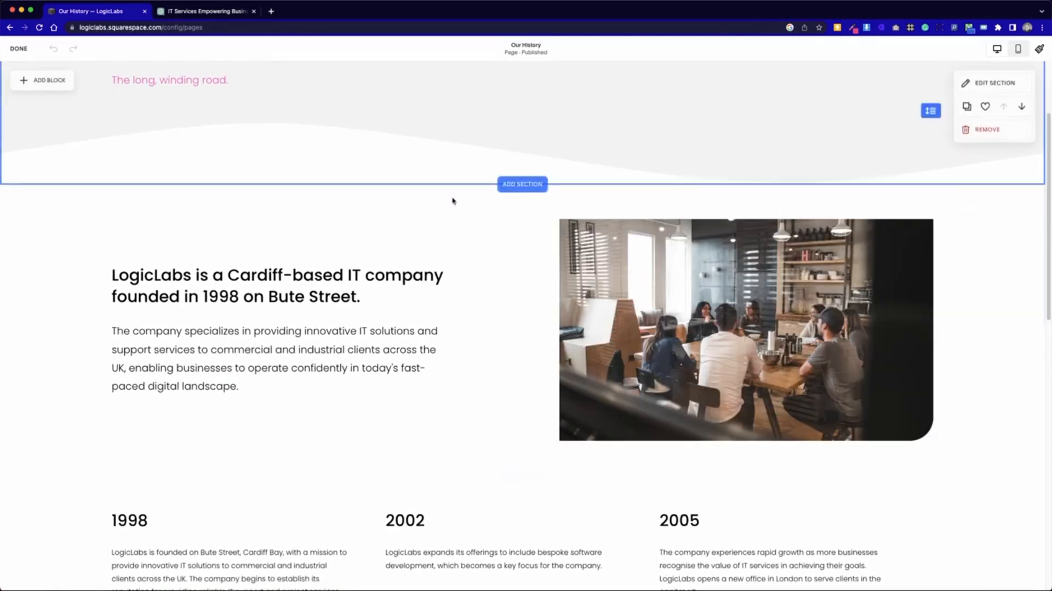
pyautogui.click(1021, 50)
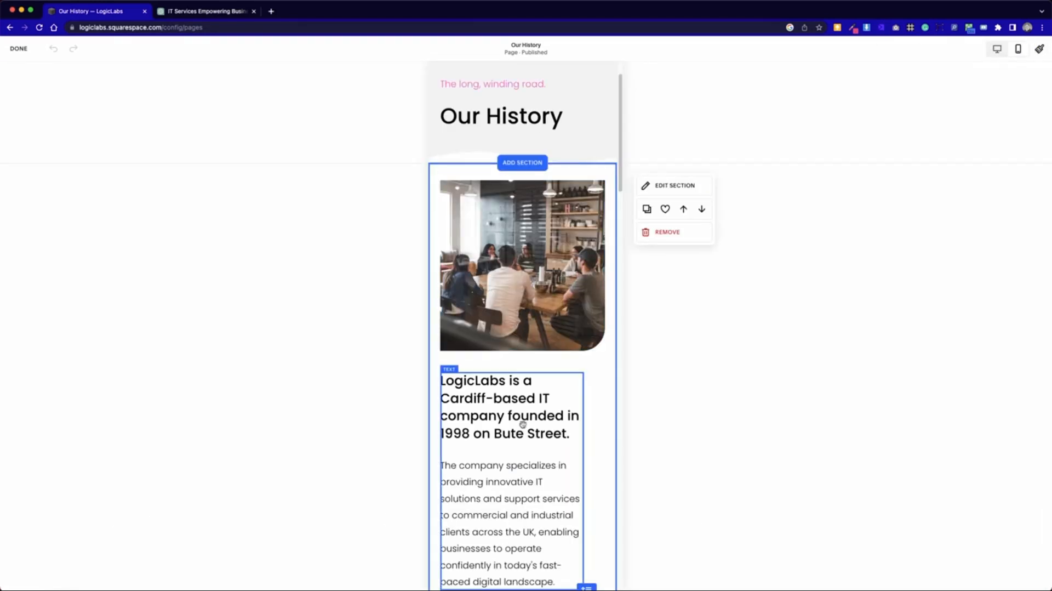
pyautogui.click(571, 431)
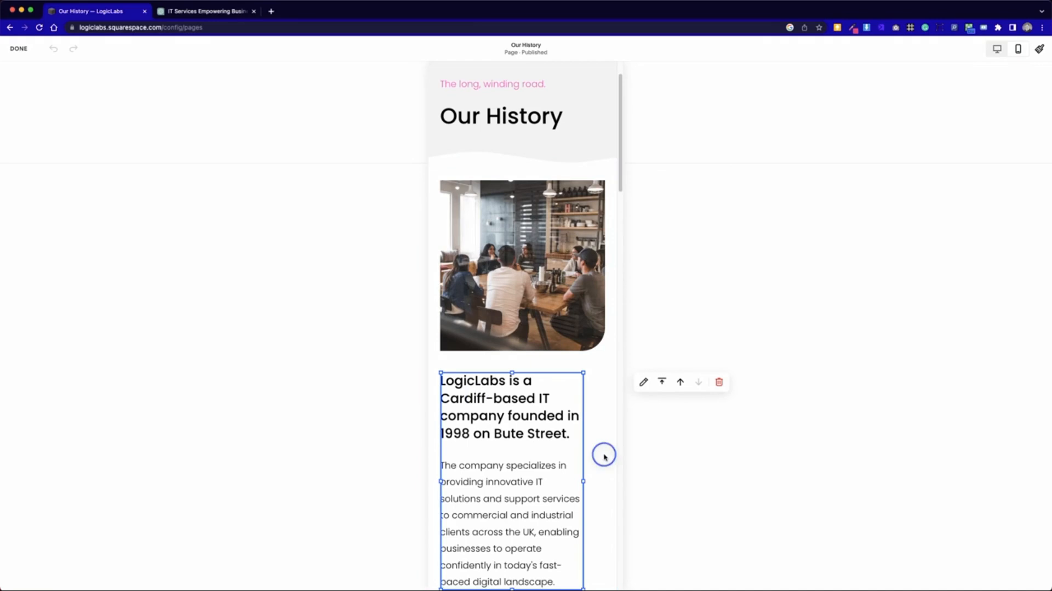
pyautogui.click(641, 383)
pyautogui.click(764, 408)
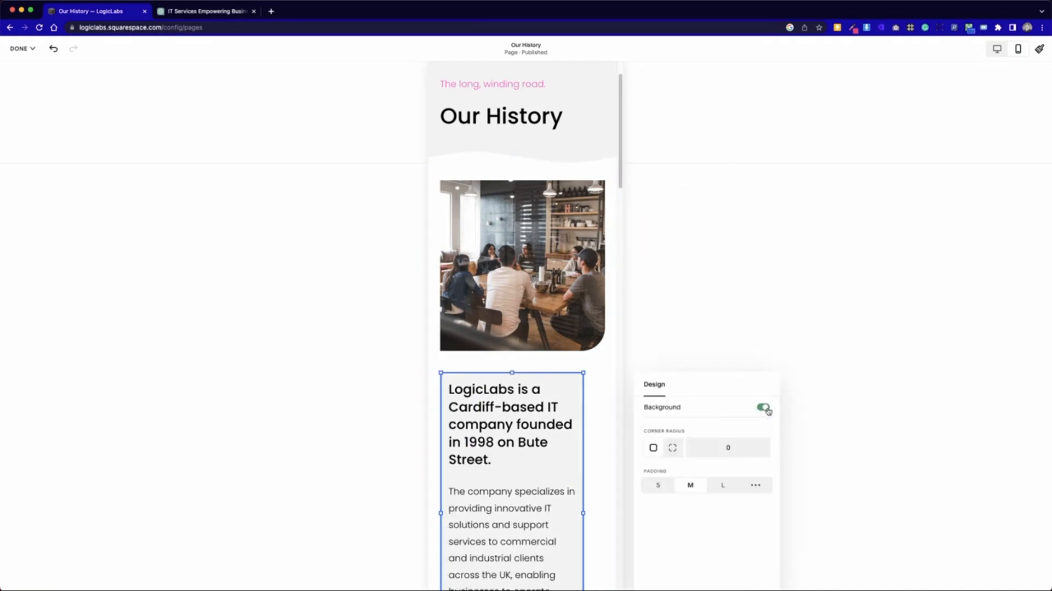
pyautogui.click(600, 406)
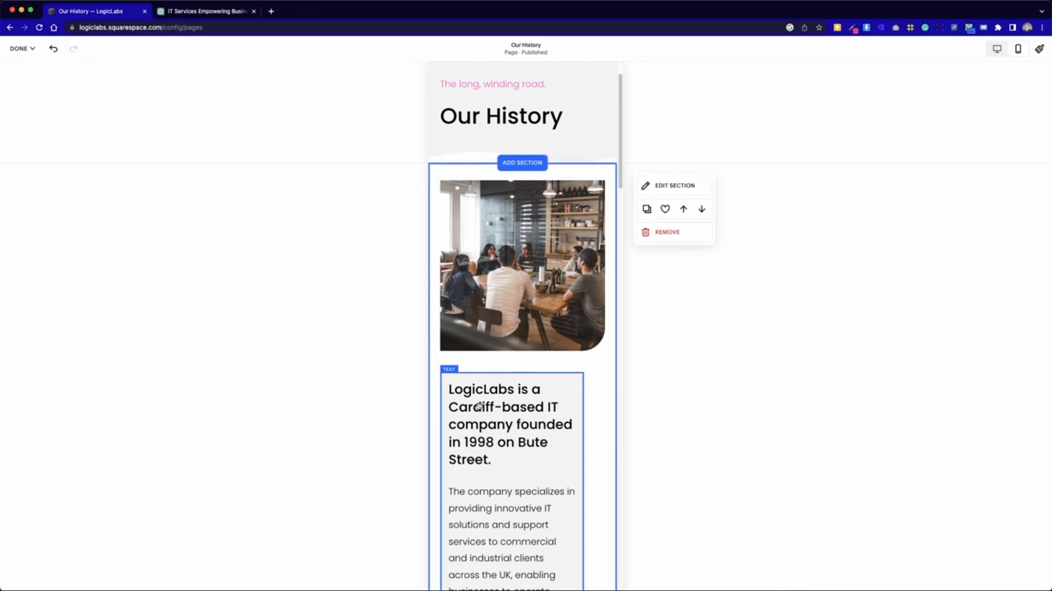
# - Move the intro text block up to overlap the bottom of the photo, and shorten the section's empty space beneath it
pyautogui.scroll(-3, 479, 406)
pyautogui.scroll(3, 479, 406)
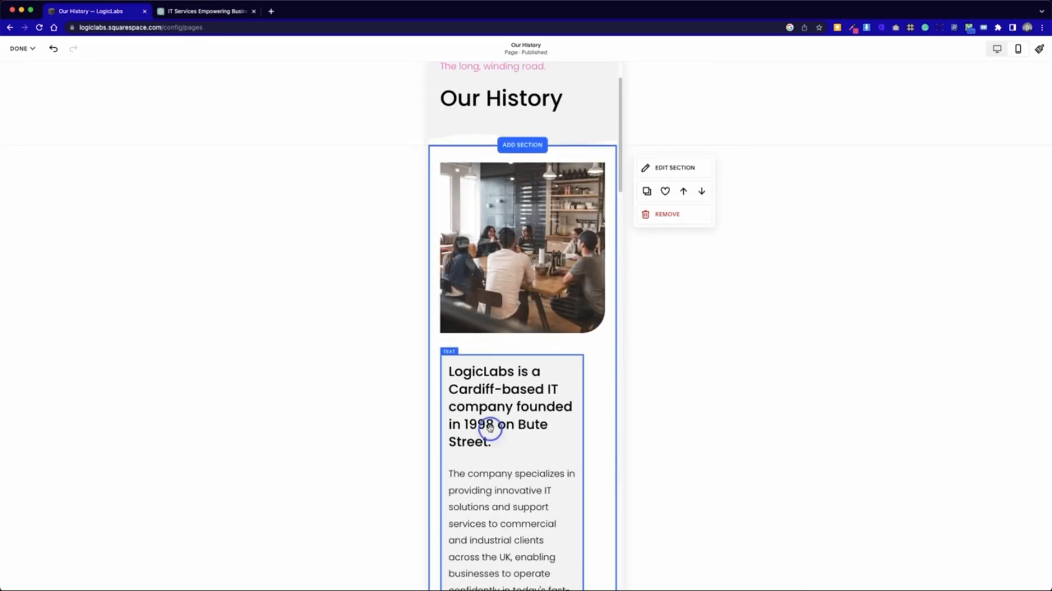
pyautogui.moveTo(490, 428); pyautogui.dragTo(486, 359)
pyautogui.click(596, 406)
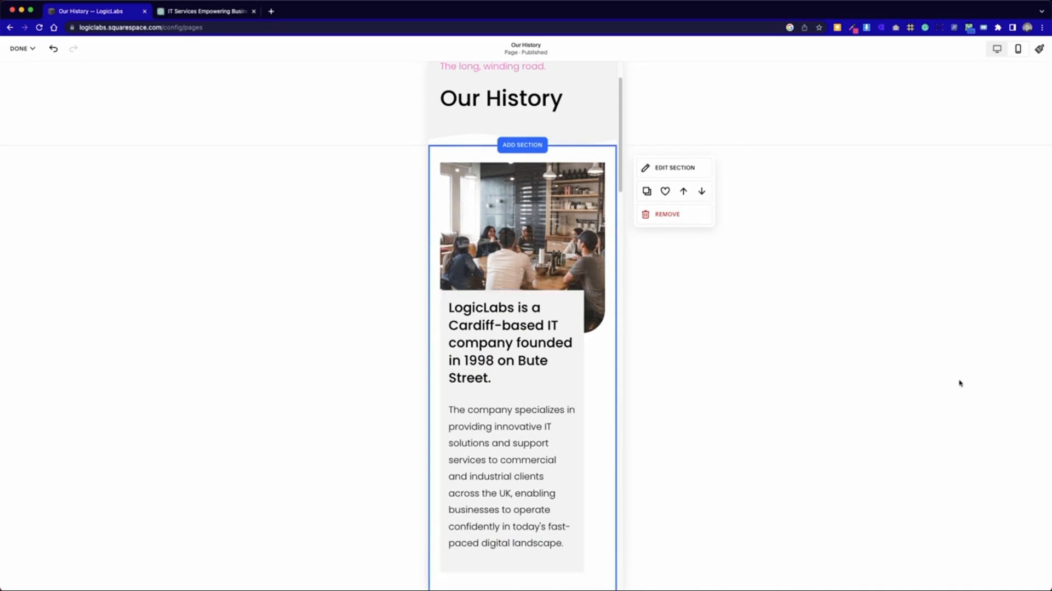
pyautogui.scroll(-4, 478, 403)
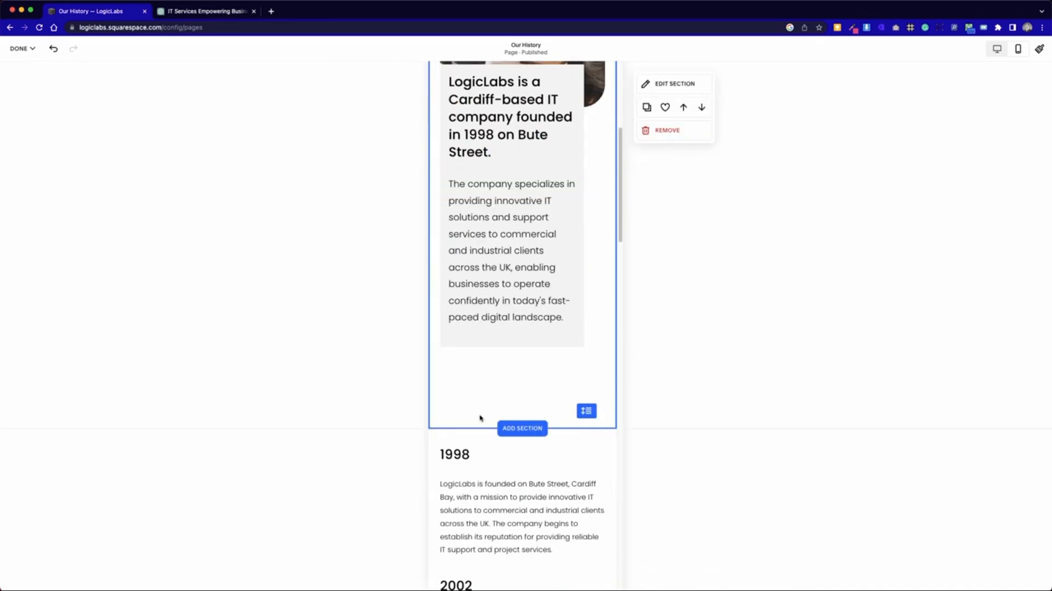
pyautogui.moveTo(586, 410); pyautogui.dragTo(588, 351)
# - Save the mobile changes and check the intro text block in the desktop preview
pyautogui.click(20, 49)
pyautogui.click(19, 76)
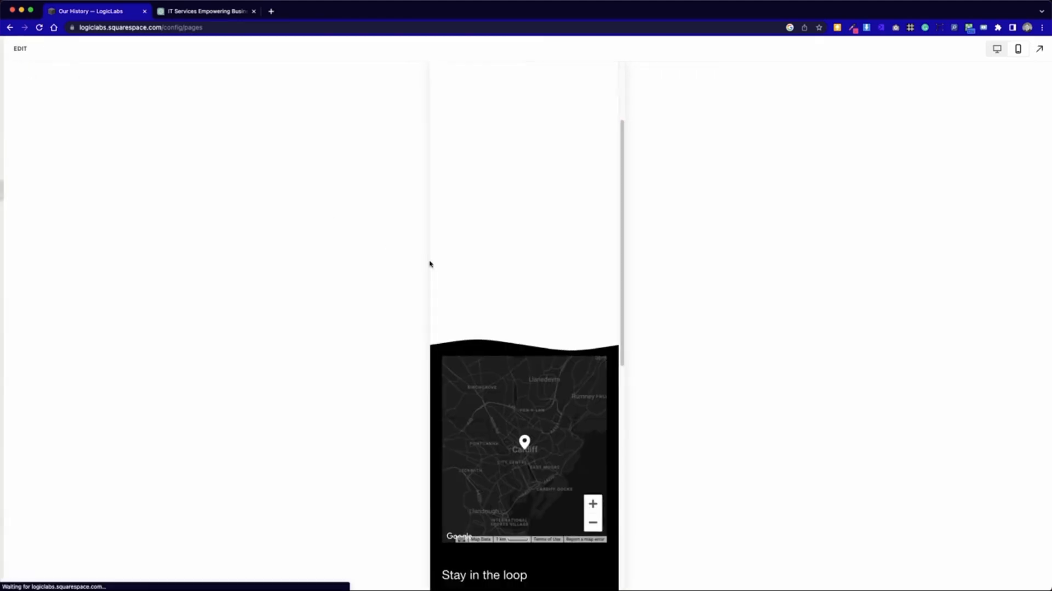
pyautogui.click(989, 60)
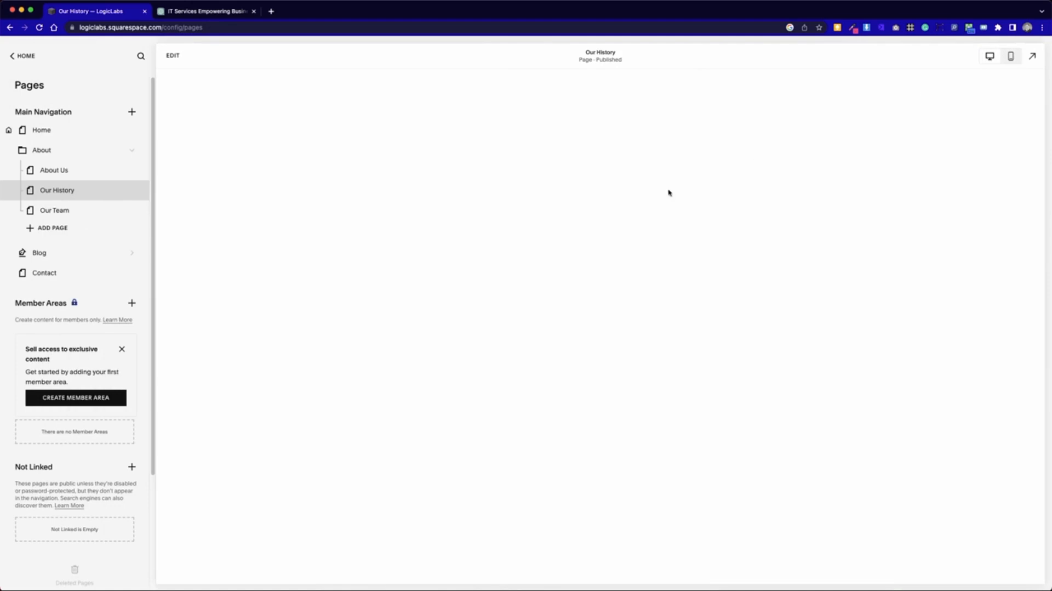
pyautogui.scroll(-3, 521, 412)
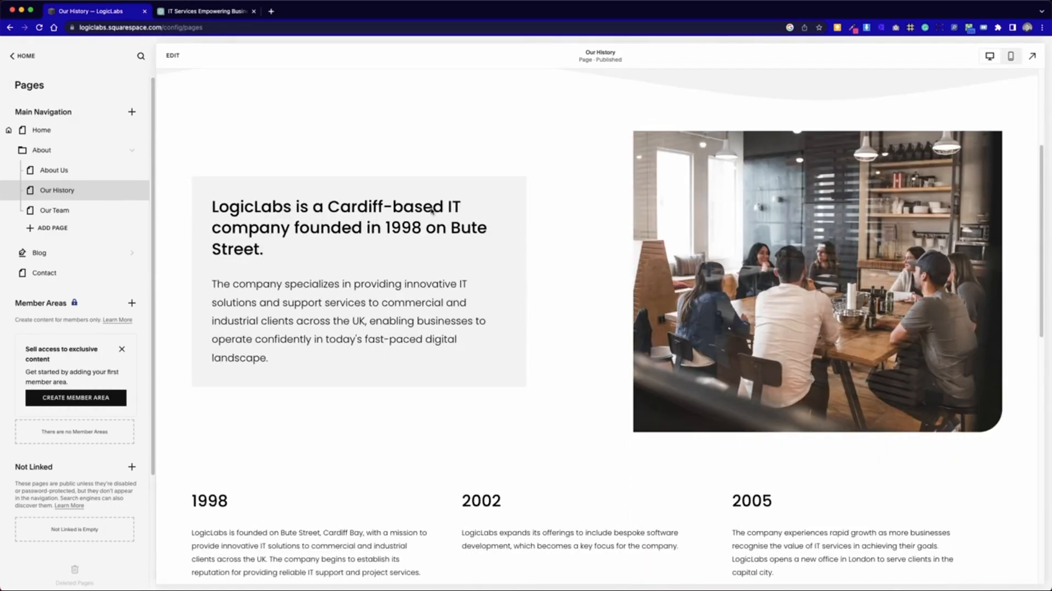
# - Open the desktop layout for editing, widen the intro text block toward the photo and extend its height downward
pyautogui.click(173, 55)
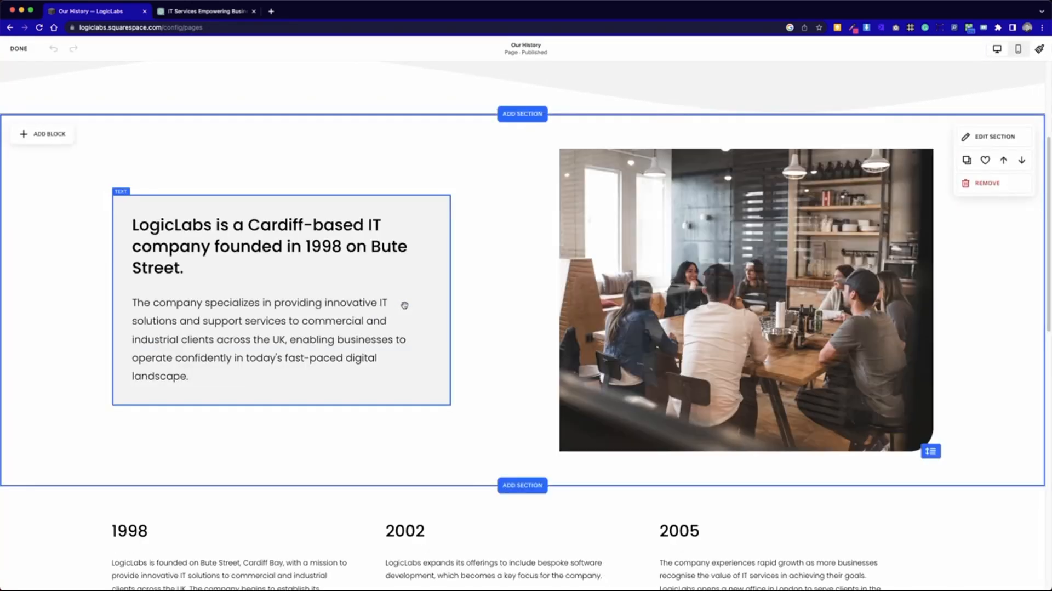
pyautogui.click(404, 305)
pyautogui.moveTo(451, 300); pyautogui.dragTo(517, 298)
pyautogui.click(433, 432)
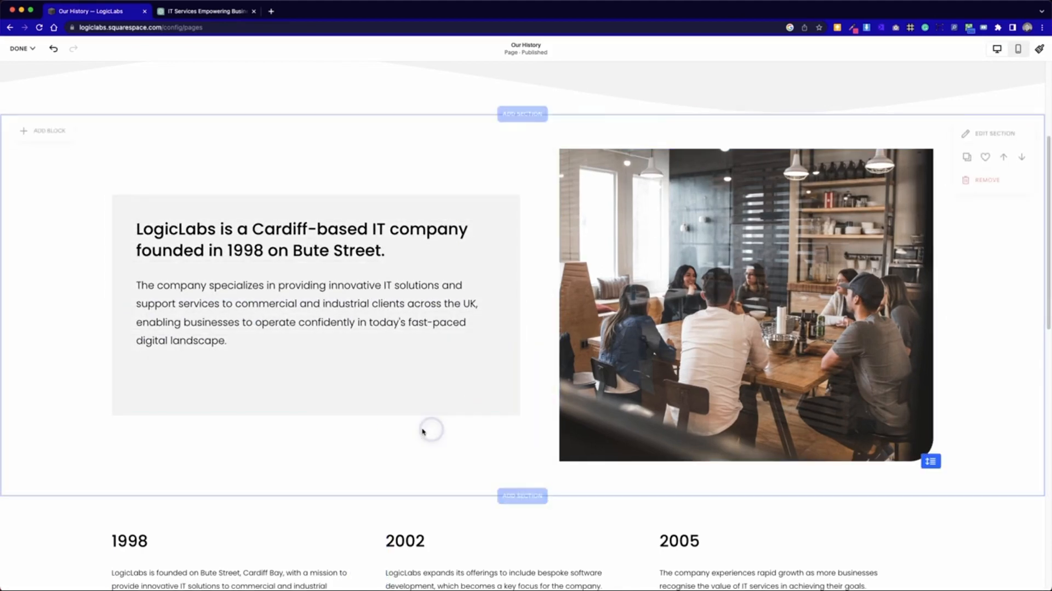
pyautogui.click(333, 391)
pyautogui.moveTo(316, 415); pyautogui.dragTo(318, 437)
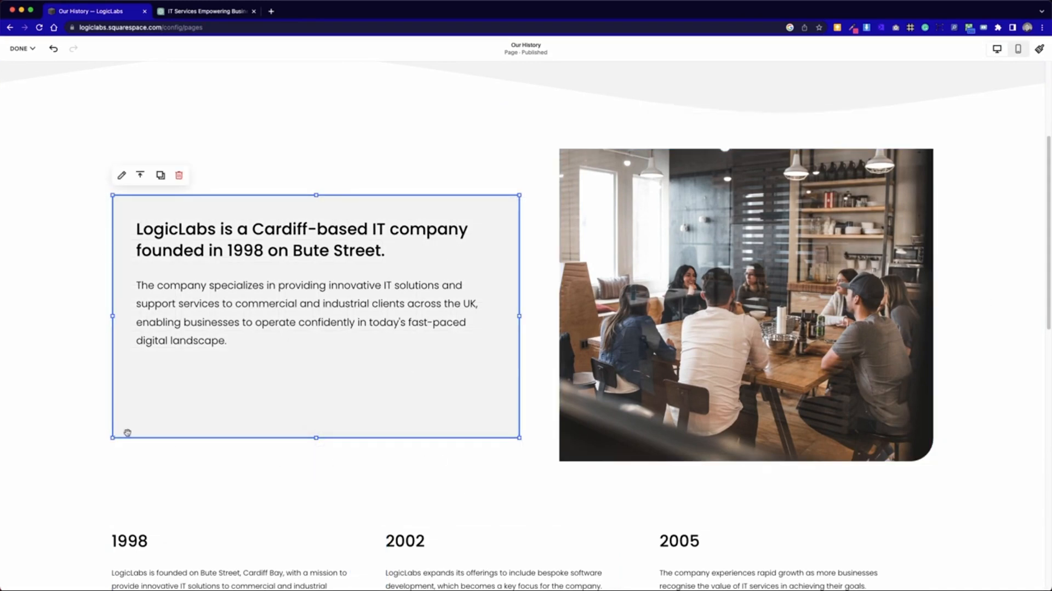
# - Shorten the intro text block from its lower edge and move it down slightly so it sits roughly vertically centred beside the photo
pyautogui.moveTo(316, 437); pyautogui.dragTo(317, 393)
pyautogui.click(541, 296)
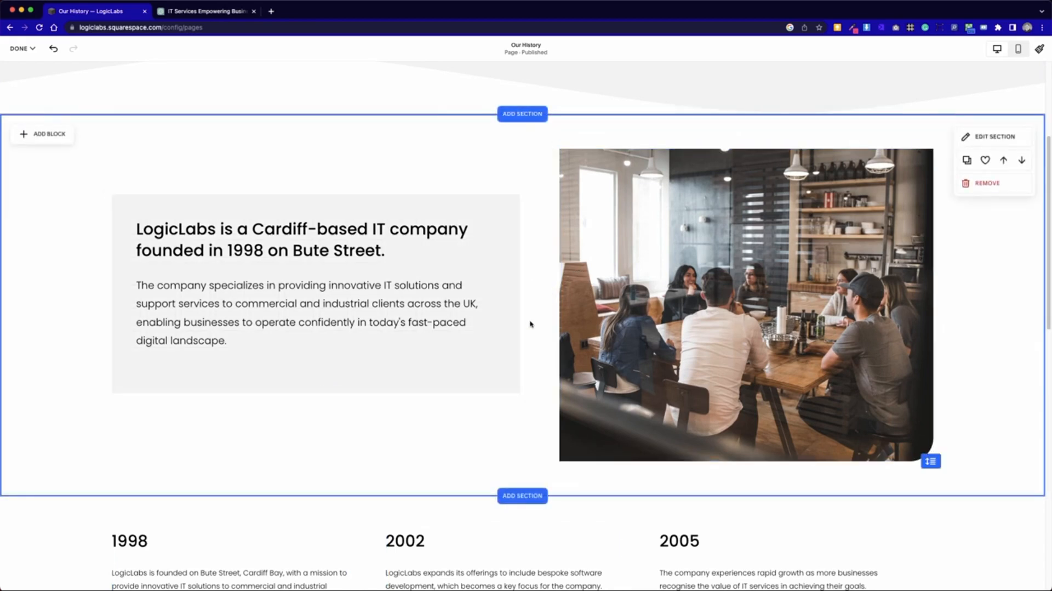
pyautogui.moveTo(505, 277); pyautogui.dragTo(443, 308)
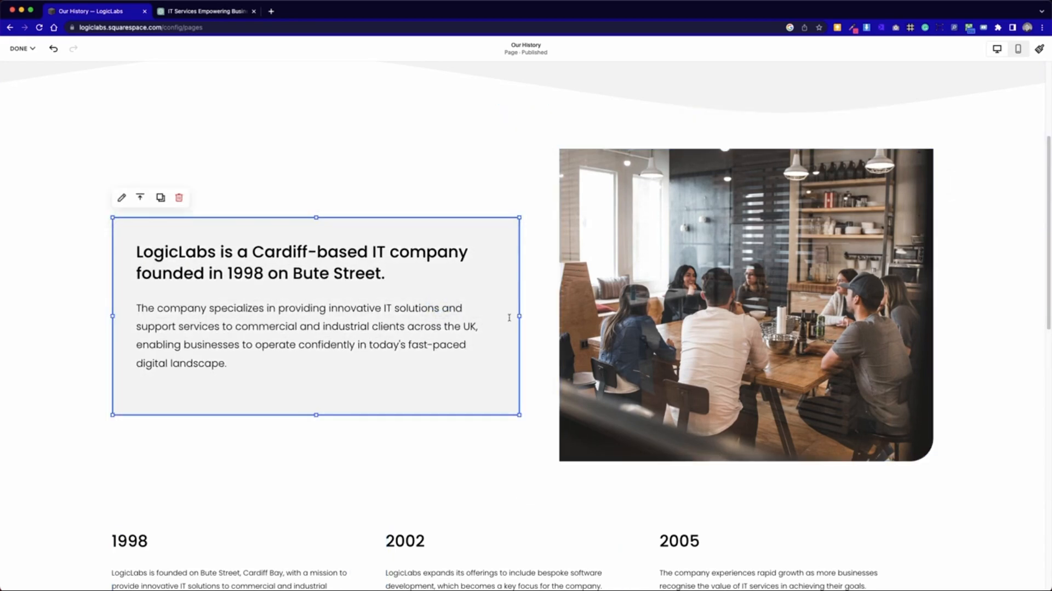
pyautogui.click(535, 291)
# - Save the desktop changes, exit editing and review the Our History page from the header to the footer
pyautogui.scroll(3, 534, 296)
pyautogui.scroll(2, 534, 296)
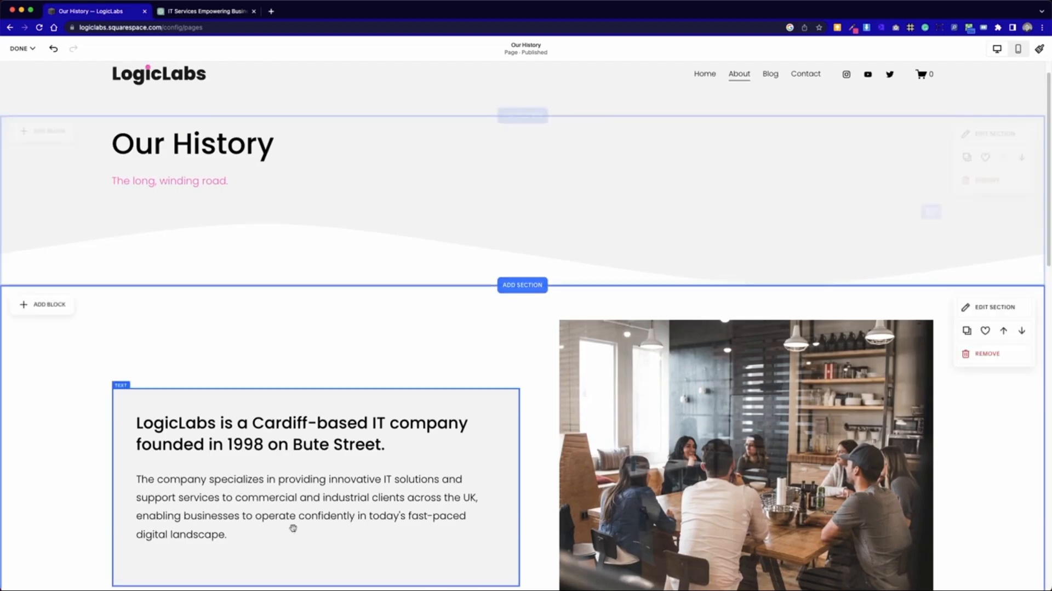
pyautogui.scroll(-5, 278, 419)
pyautogui.scroll(1, 315, 438)
pyautogui.click(22, 48)
pyautogui.click(34, 77)
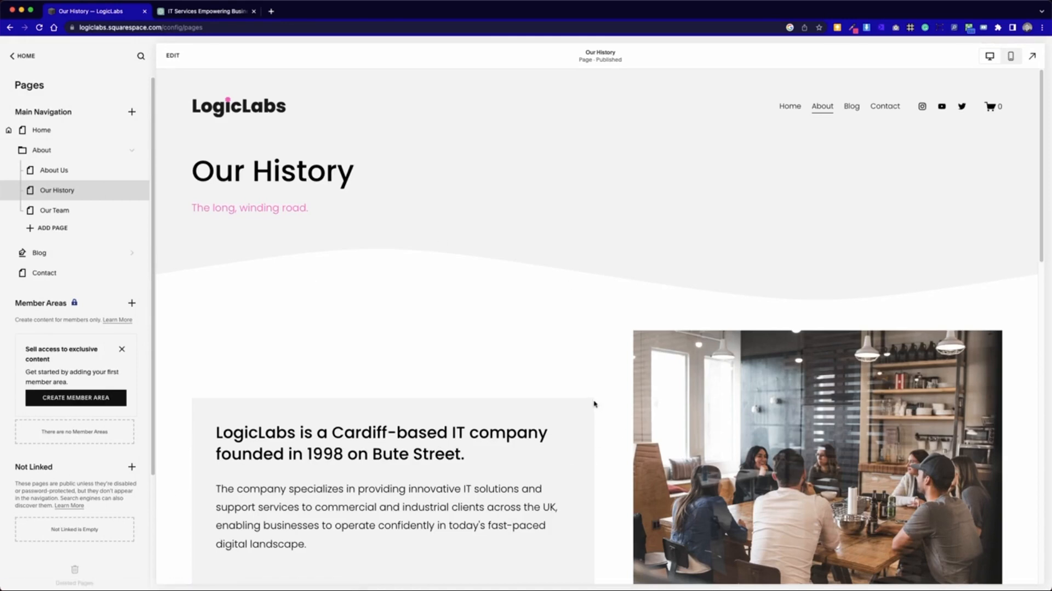
pyautogui.scroll(-10, 592, 397)
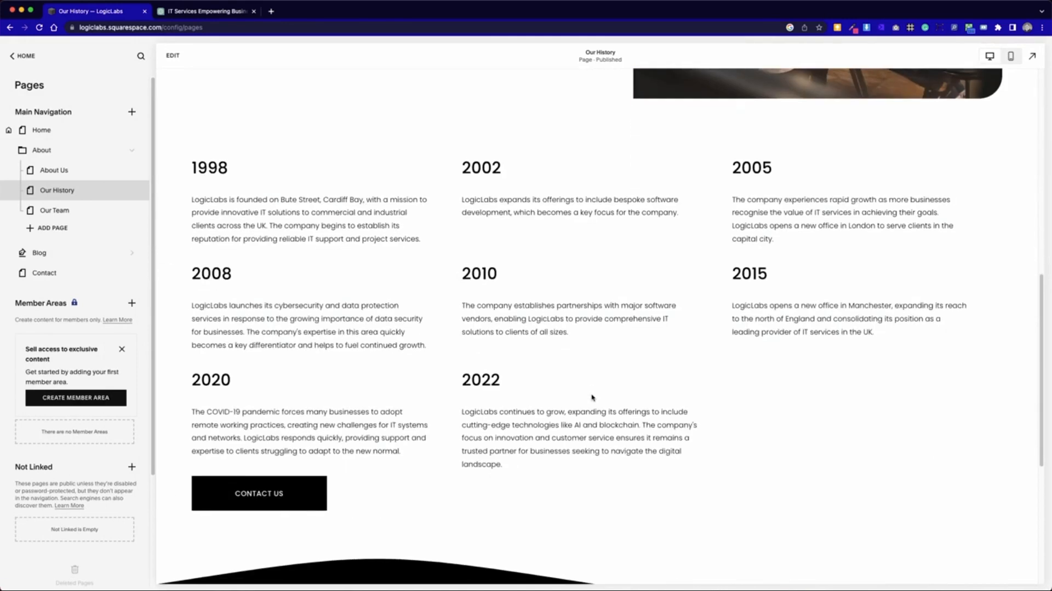
pyautogui.scroll(-4, 592, 398)
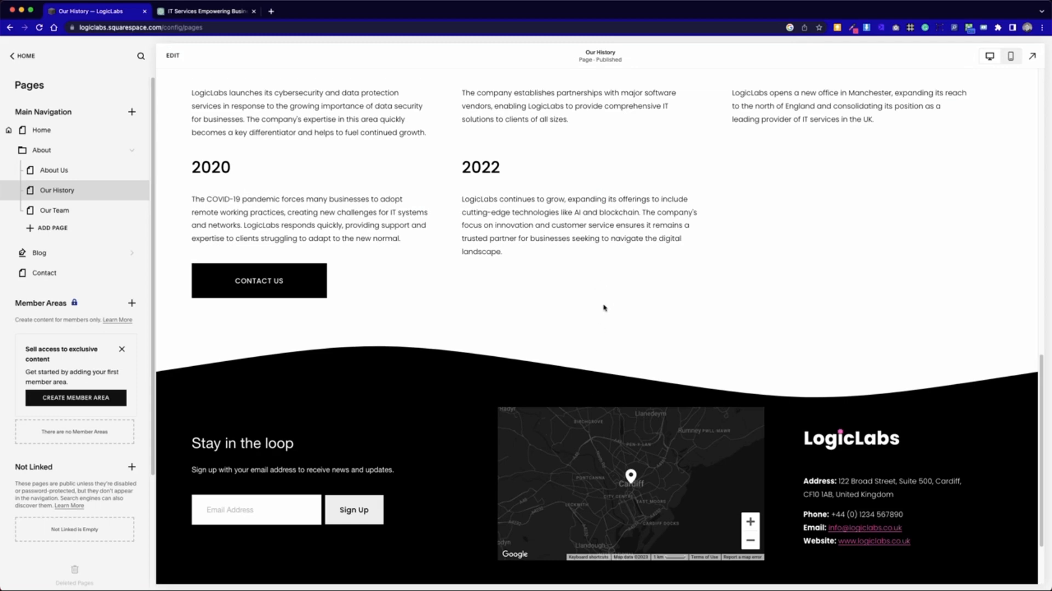
pyautogui.scroll(14, 604, 307)
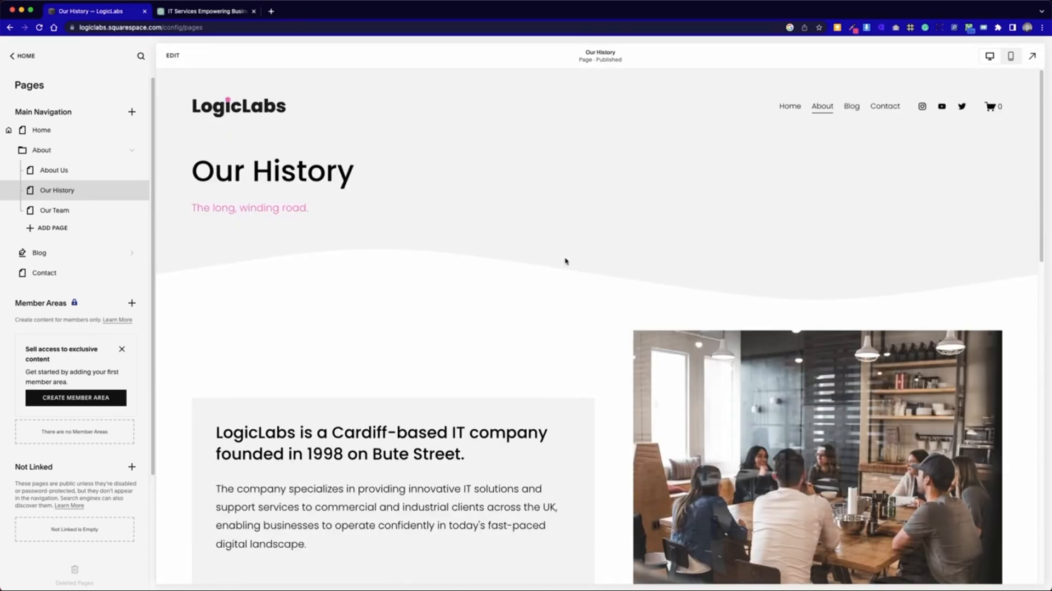